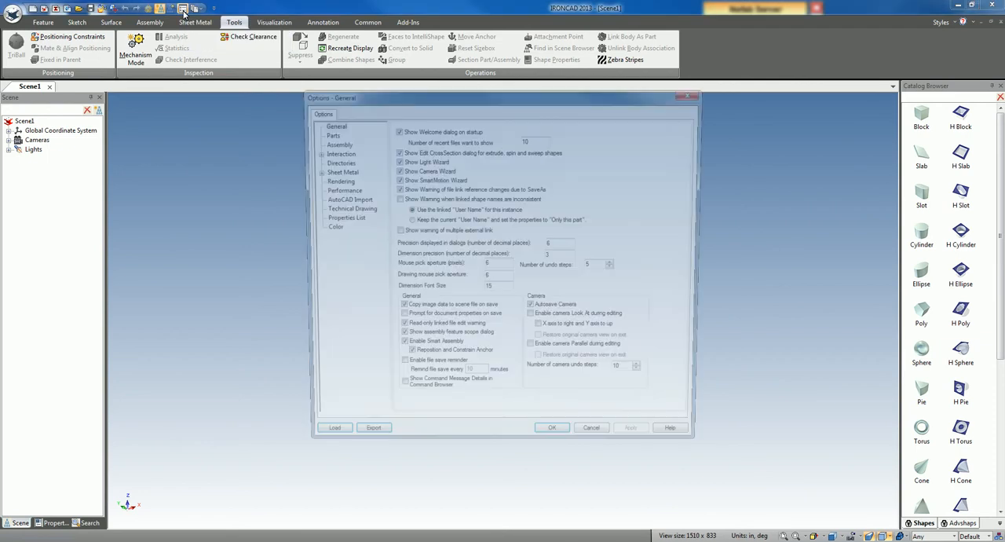
Step: Set the default kernel type for new parts to Parasolid in the Parts options
click(325, 133)
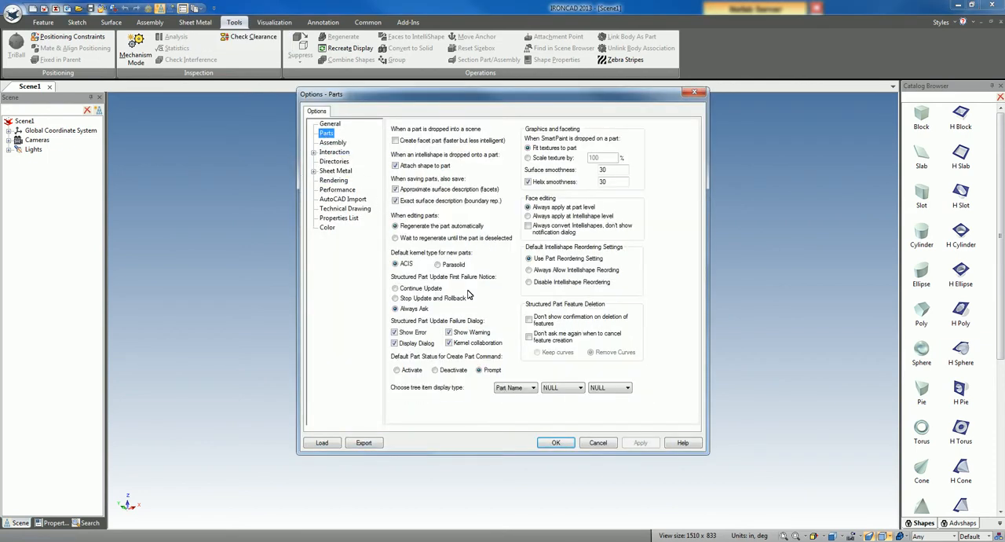
click(437, 265)
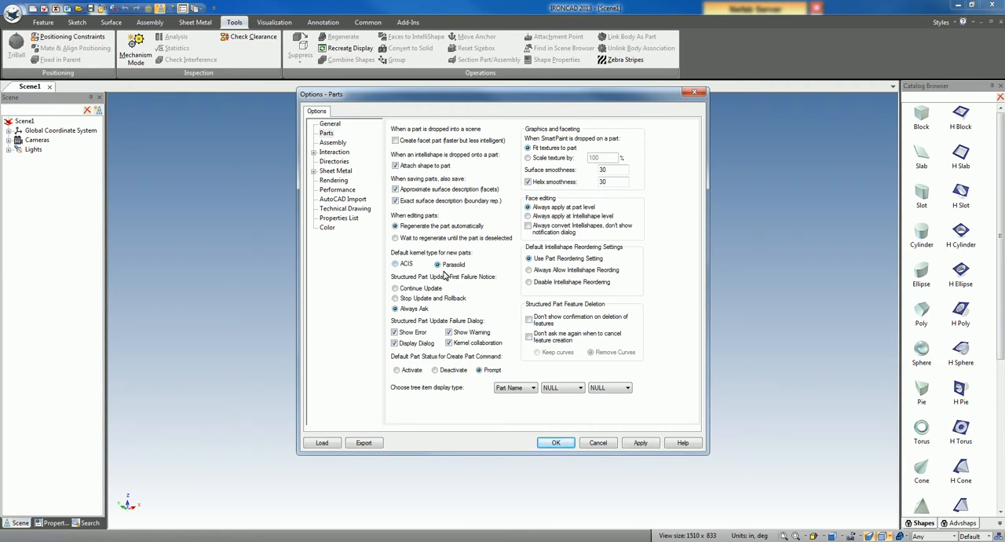
click(555, 443)
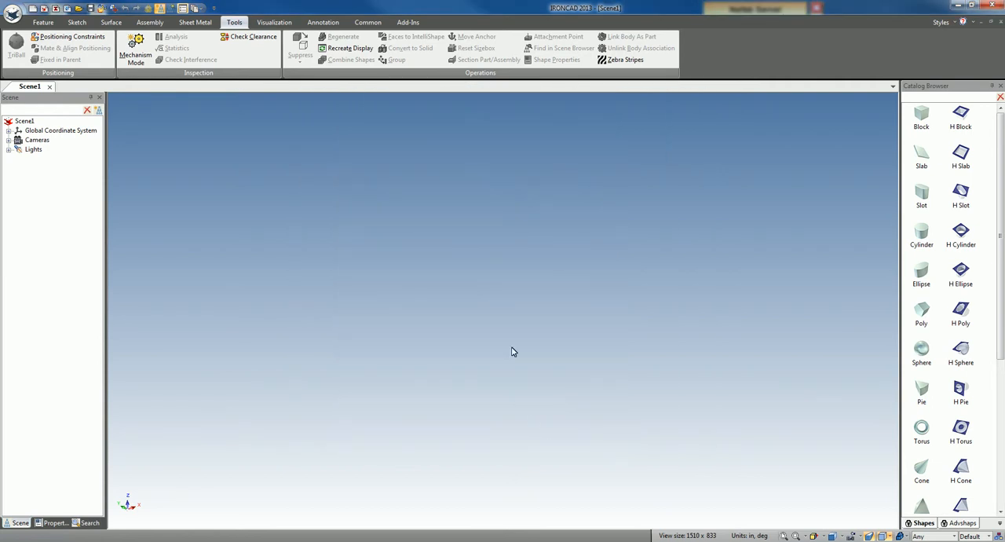
Step: Start a part import and select the file 1_NoseCone1.igs in the M-Repair folder
mouse_move(511, 341)
click(565, 327)
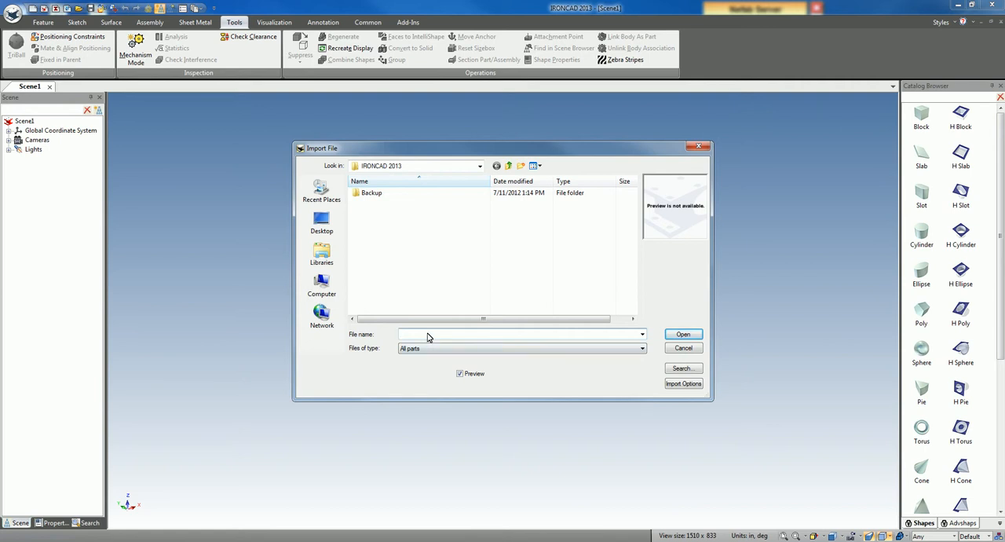
text(C:\Users\coconnor\Downloads\M-Repair)
key(Return)
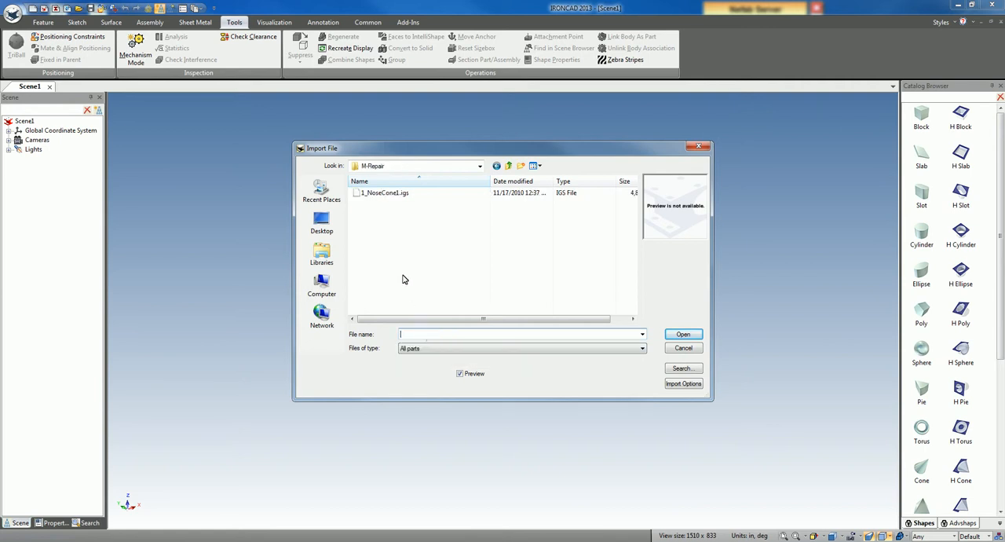
click(382, 194)
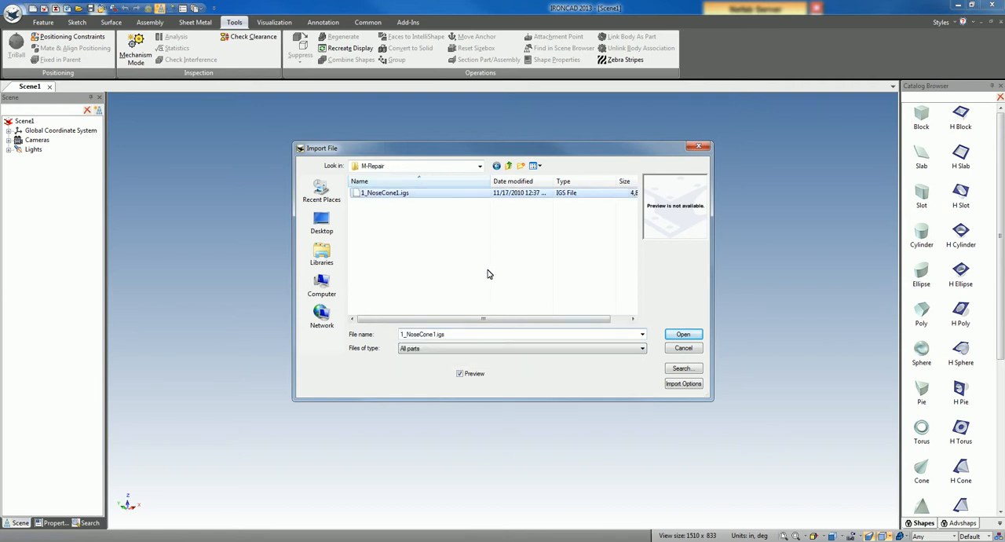
Step: Review the general import options, including the maximum surface sewing tolerance
click(675, 383)
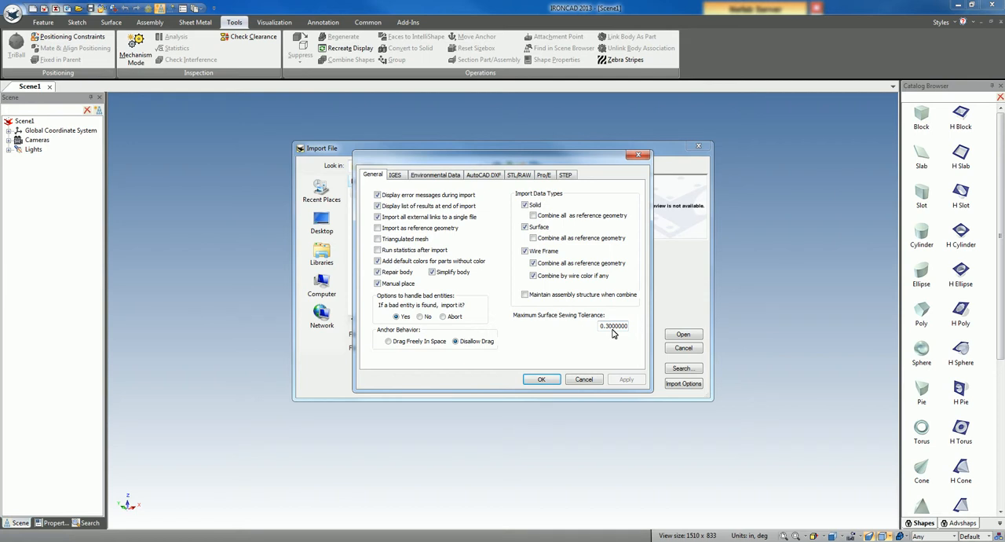
drag(619, 325, 581, 330)
drag(659, 331, 557, 330)
click(541, 379)
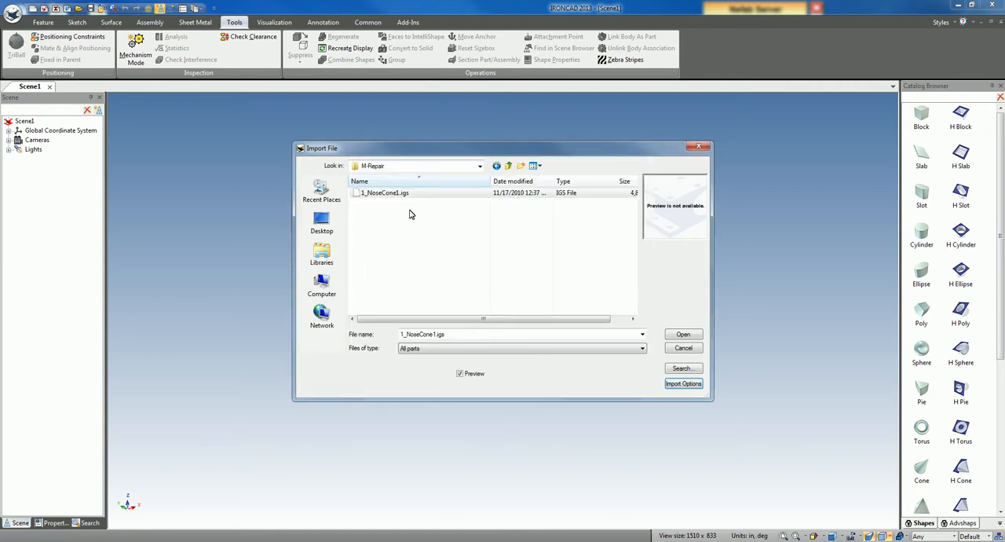
Step: Import 1_NoseCone1.igs, place the part in the scene and expand its node in the scene tree
click(696, 336)
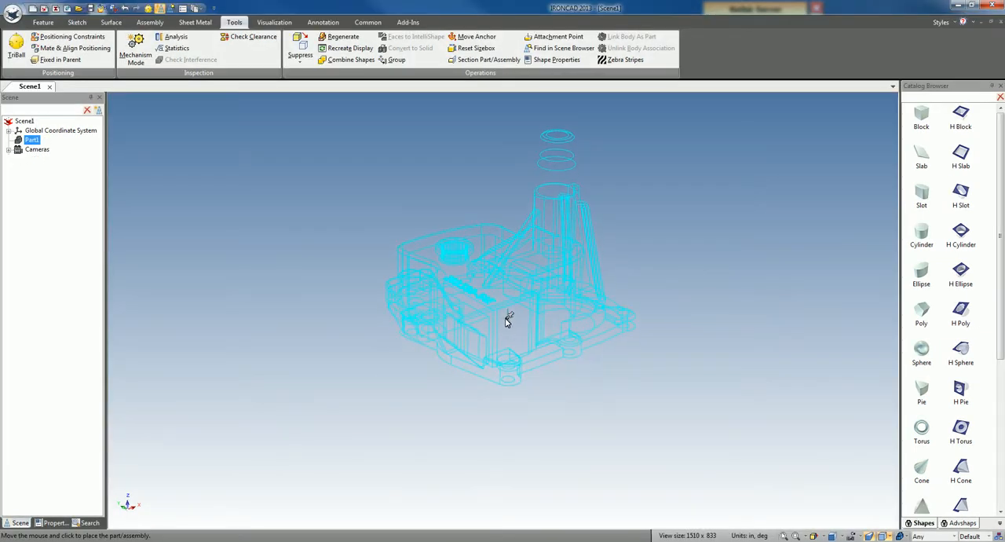
click(496, 335)
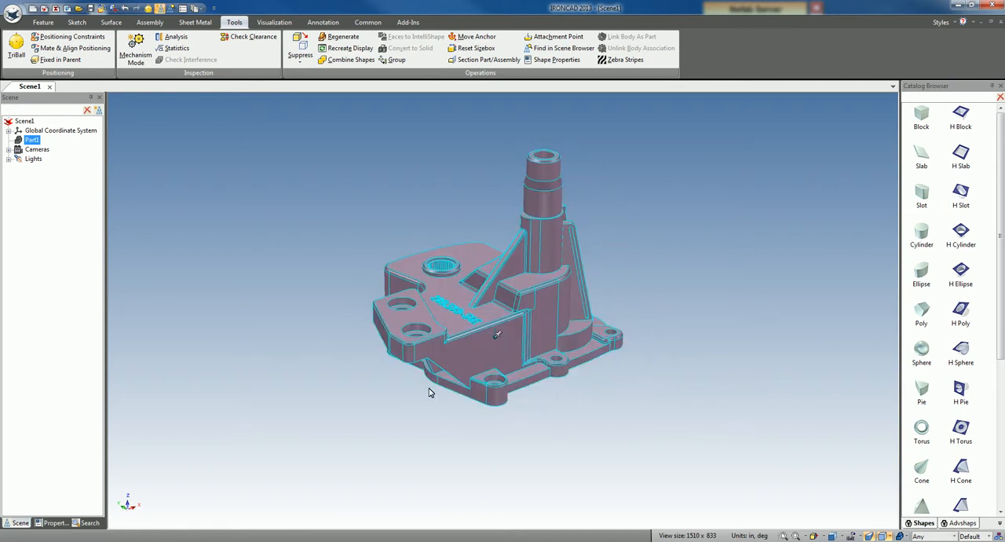
click(359, 441)
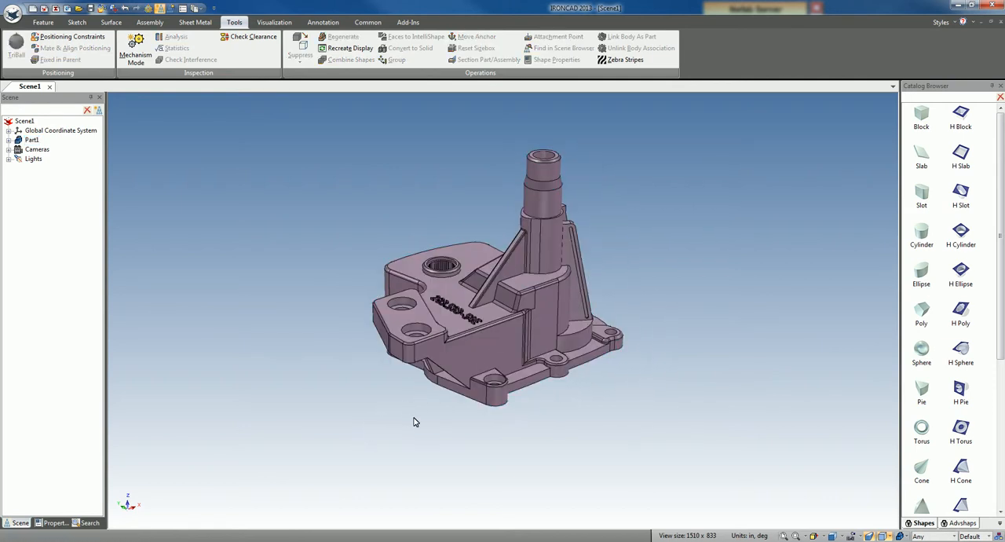
click(8, 140)
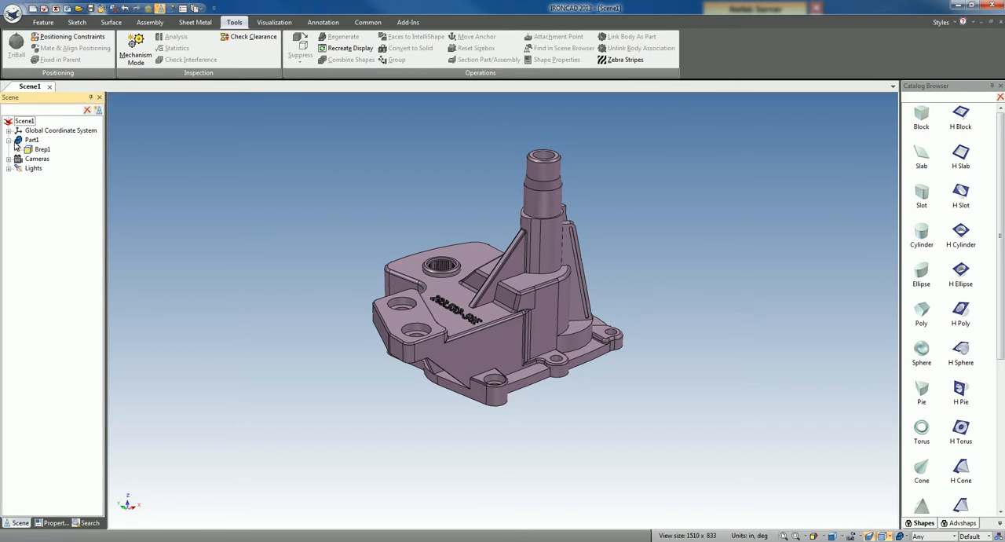
Step: Move the flat mounting flange face on the part's underside slightly outward along its normal with the TriBall
click(602, 423)
middle_drag(550, 436, 510, 279)
click(502, 256)
click(503, 256)
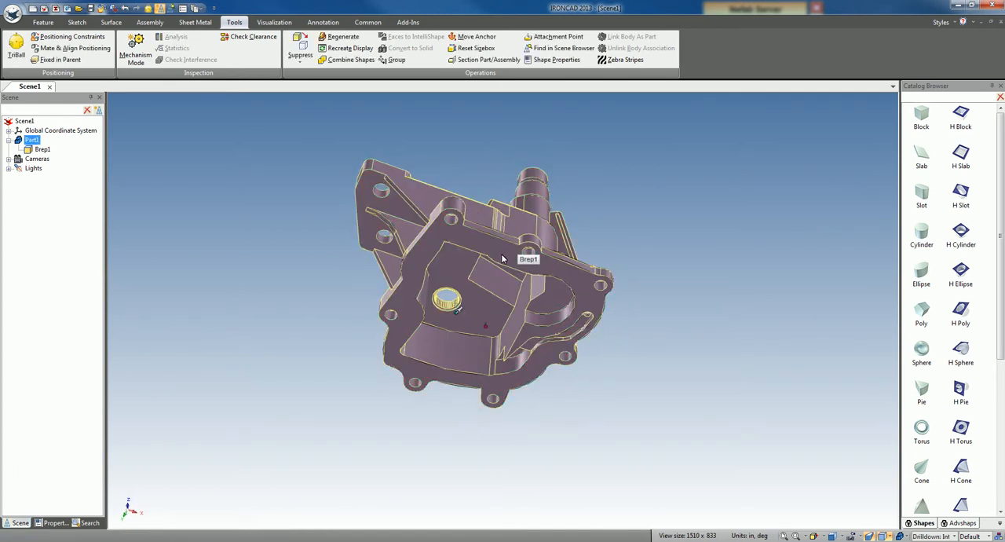
click(502, 256)
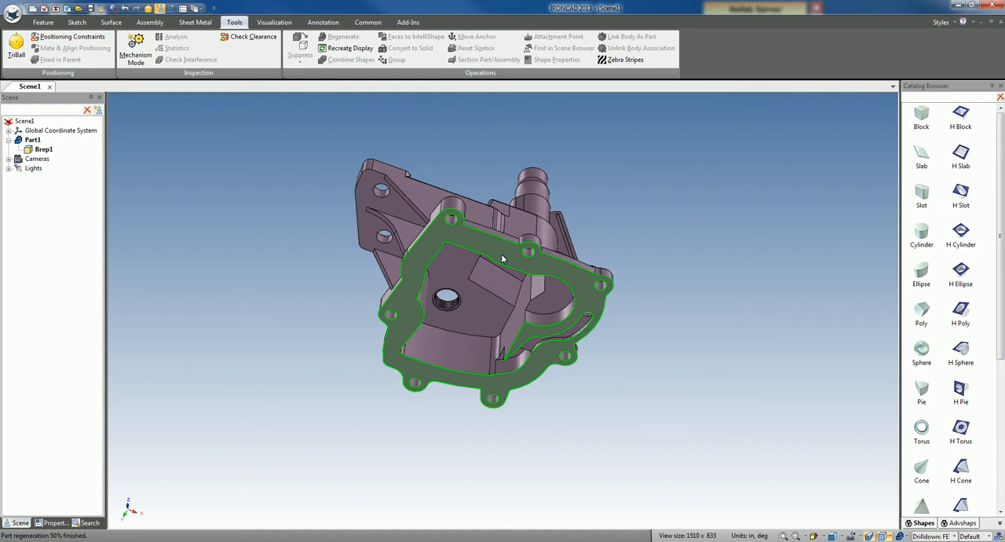
key(F10)
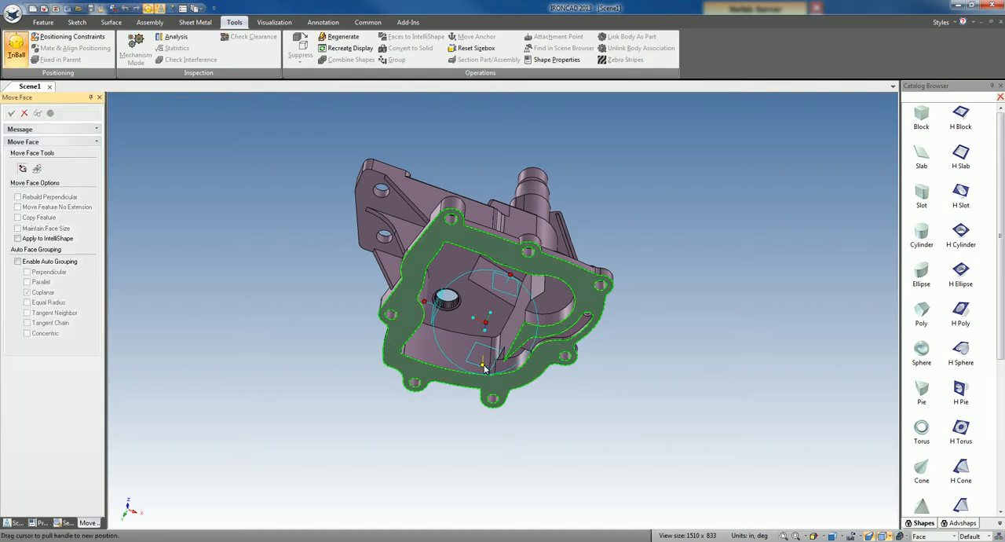
drag(484, 369, 488, 384)
click(12, 114)
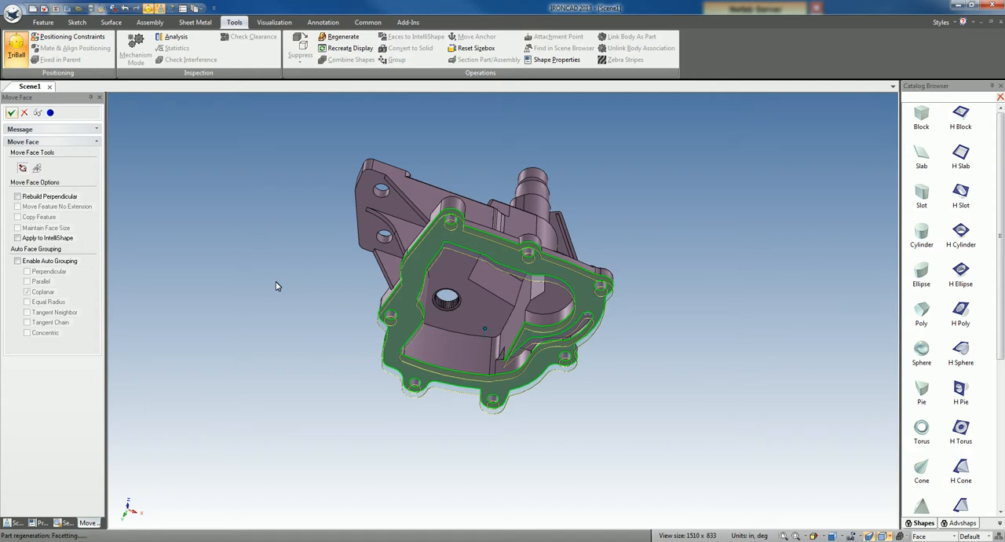
click(280, 284)
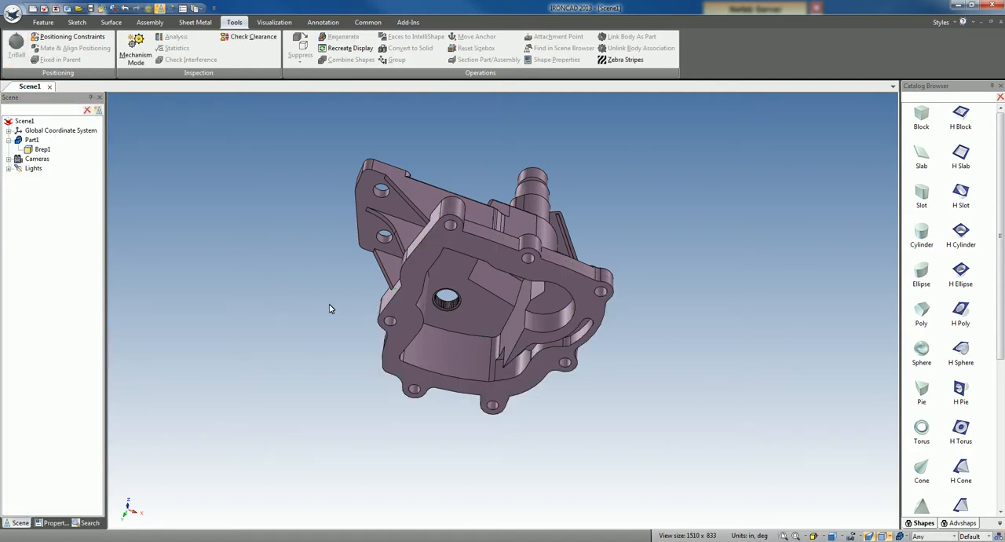
Step: Run a Statistics check on the imported part and inspect the highlighted face
click(487, 316)
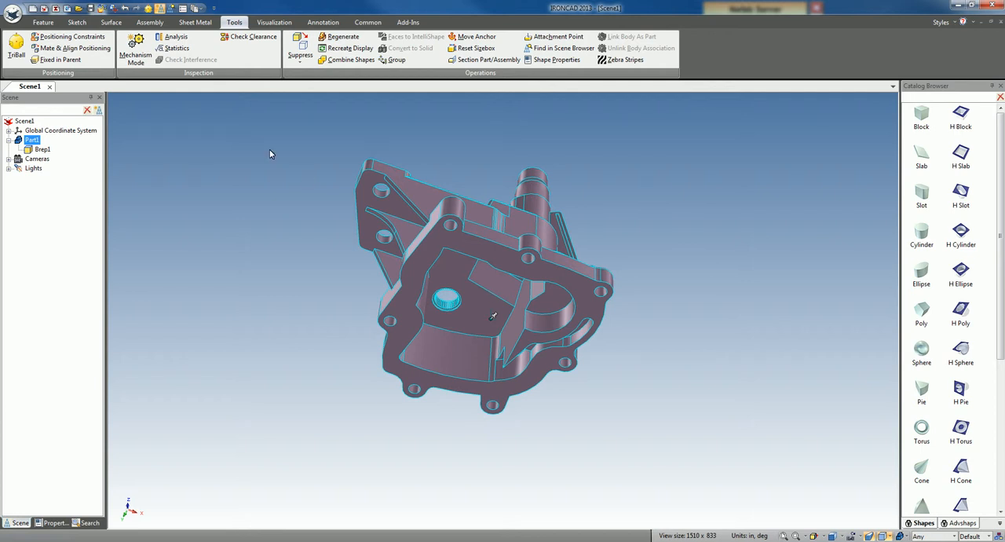
click(177, 49)
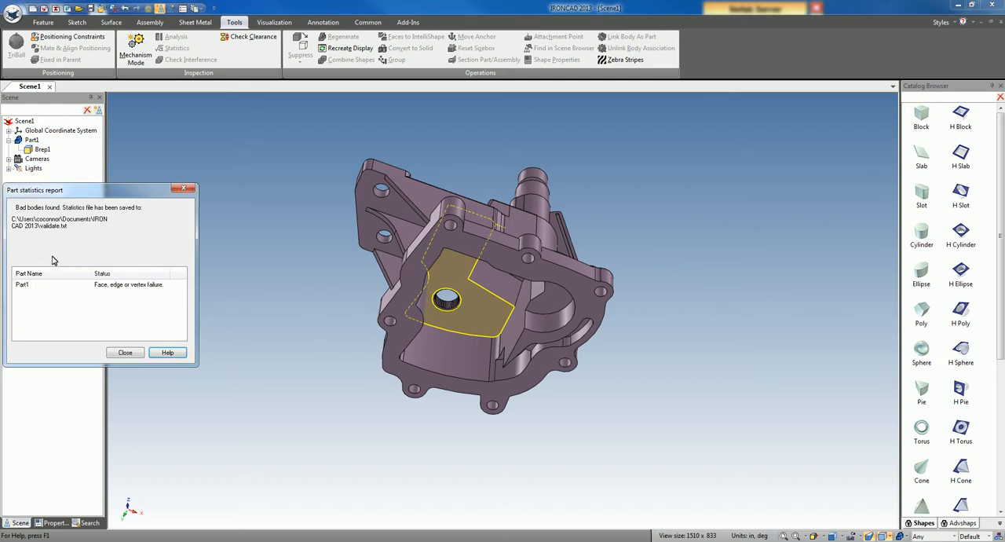
mouse_move(344, 330)
middle_down()
mouse_move(323, 279)
mouse_move(353, 238)
mouse_move(334, 297)
mouse_move(341, 344)
middle_up()
Step: Read the statistics file validate.txt from the IRONCAD 2013 folder, then close the part statistics report
mouse_move(518, 540)
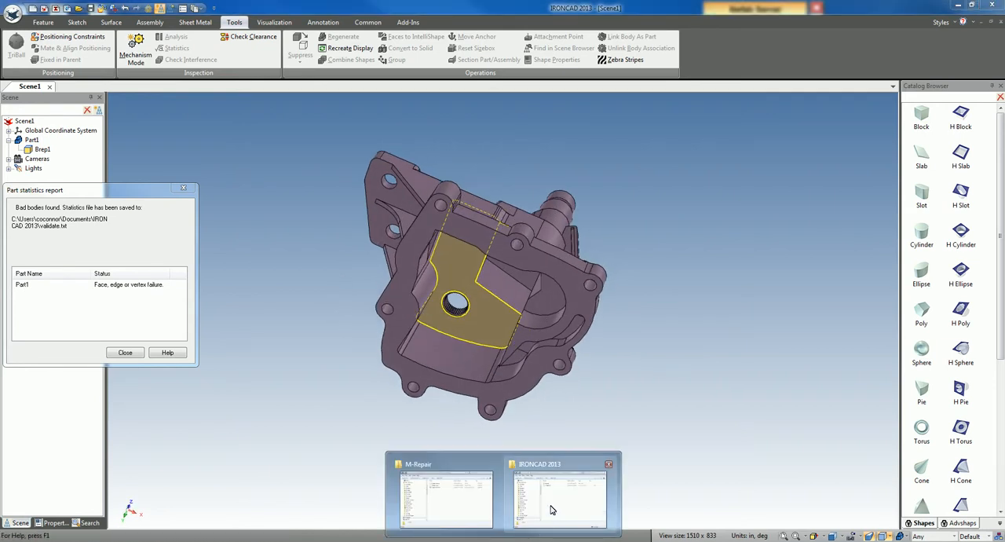
click(551, 510)
double_click(485, 286)
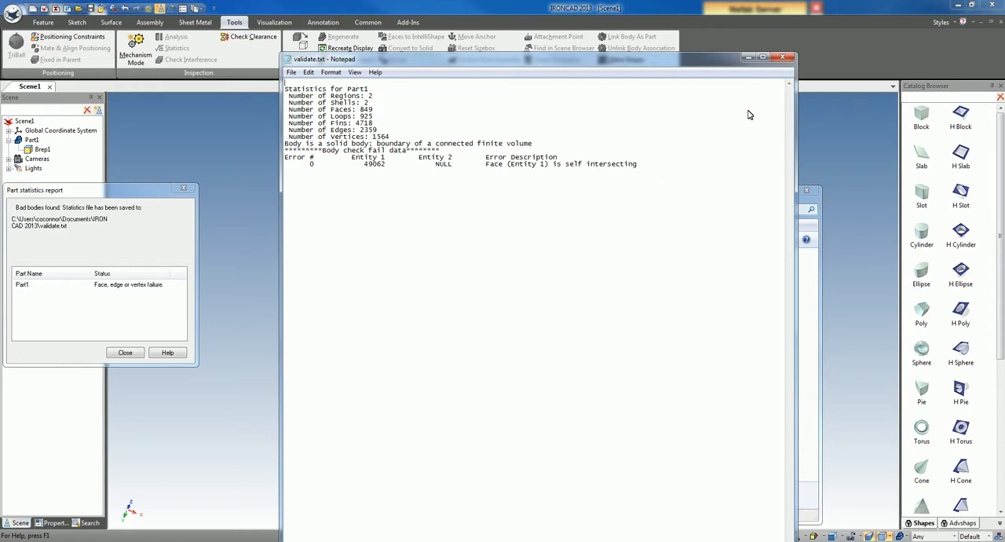
click(781, 57)
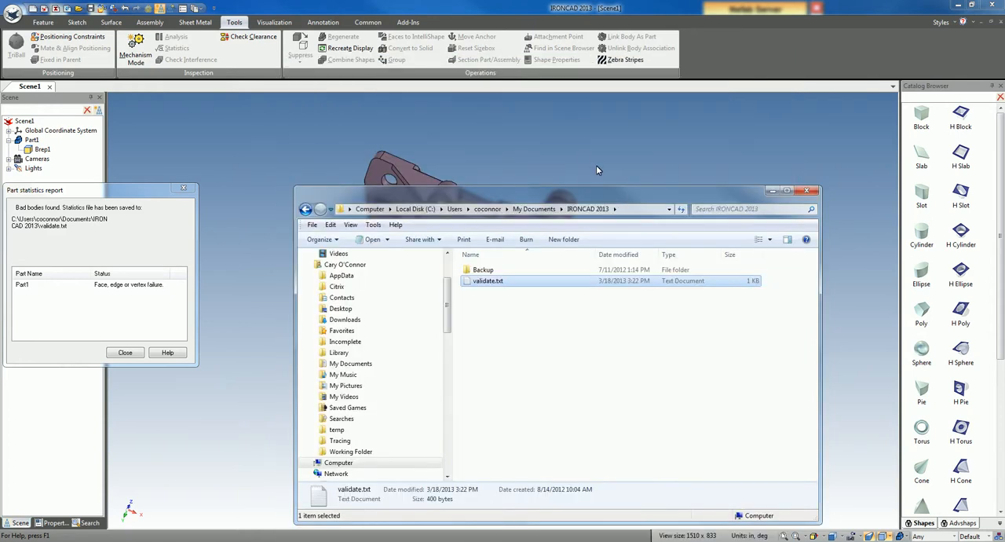
click(702, 163)
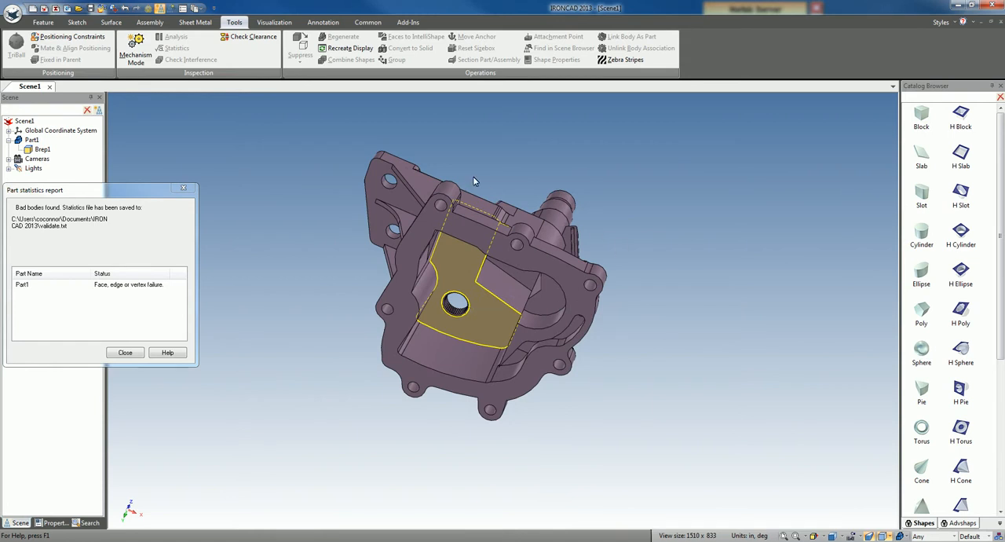
middle_drag(408, 360, 394, 296)
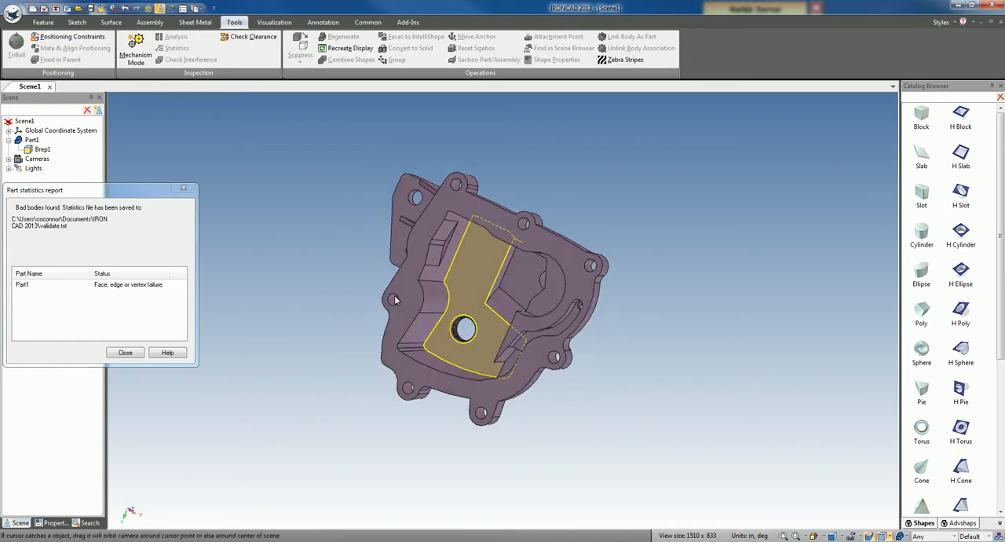
click(125, 352)
Step: Match the narrow rounded face at the inner pocket's corner to the adjoining narrow corner face
scroll(415, 346, up, 5)
scroll(415, 345, up, 3)
scroll(459, 329, up, 3)
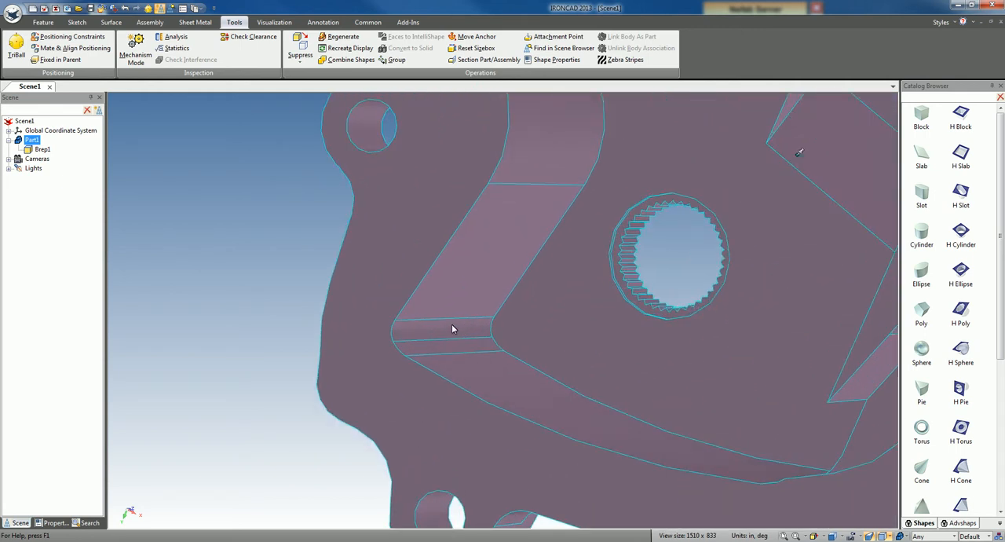
click(446, 334)
click(443, 333)
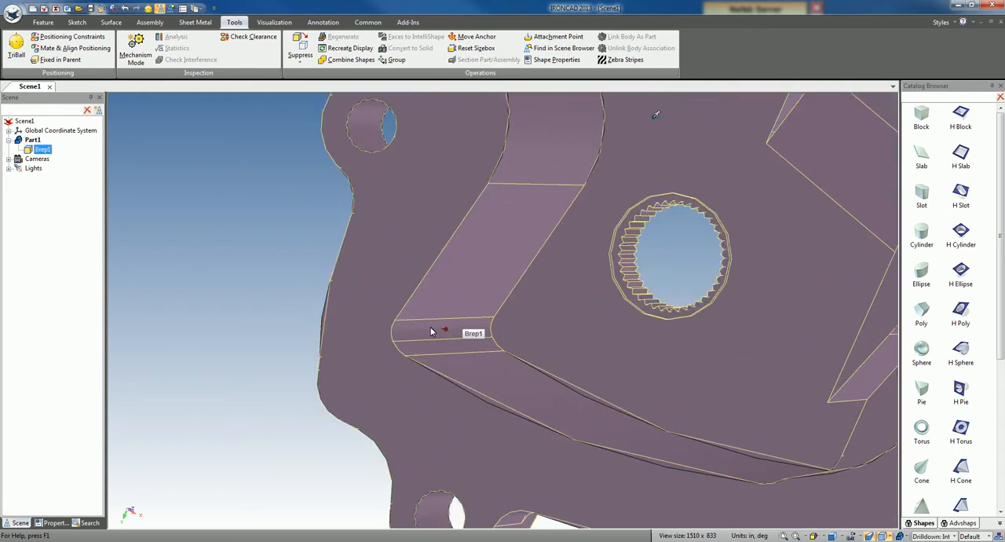
click(430, 330)
right_click(430, 330)
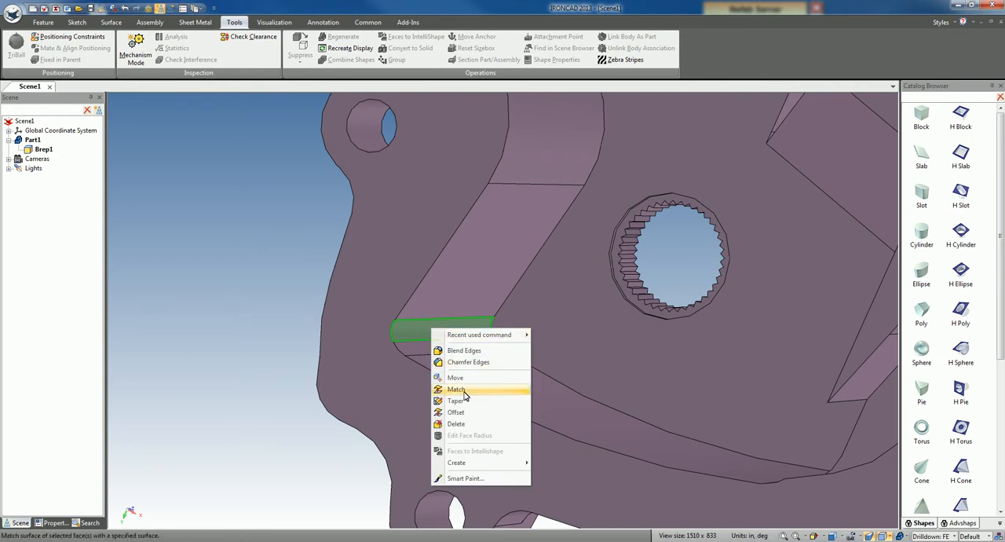
click(436, 382)
click(26, 171)
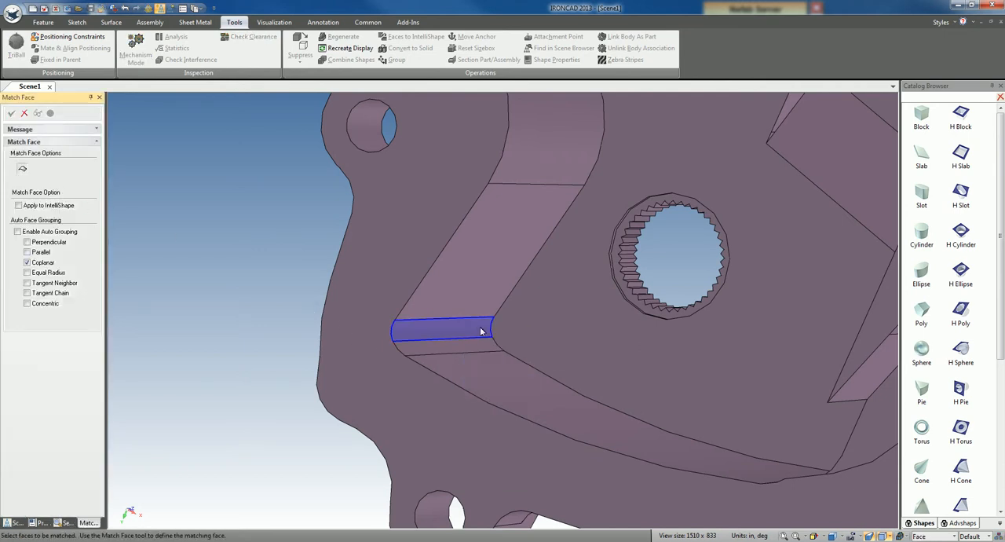
click(464, 348)
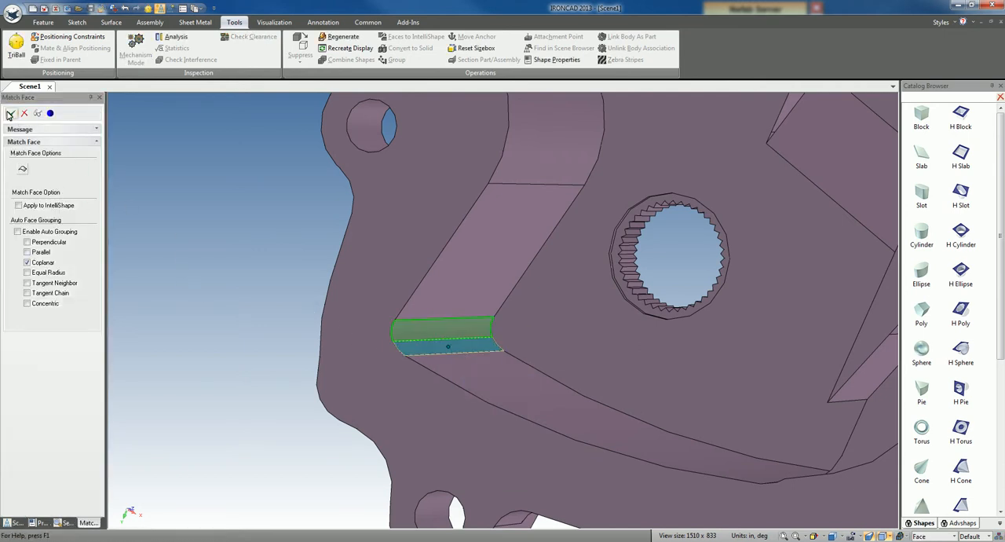
click(265, 281)
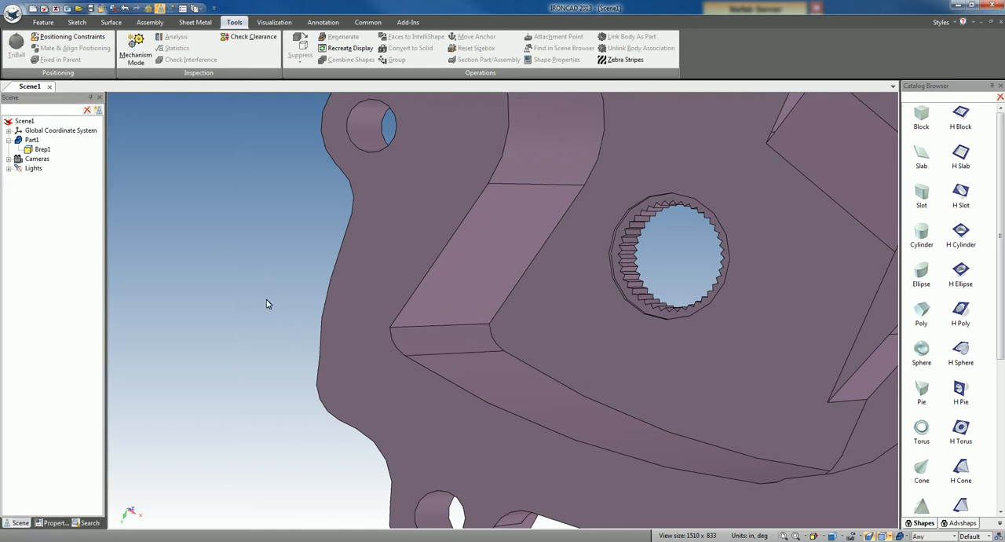
Step: Run the Statistics check again on the repaired part and dismiss the report
key(F8)
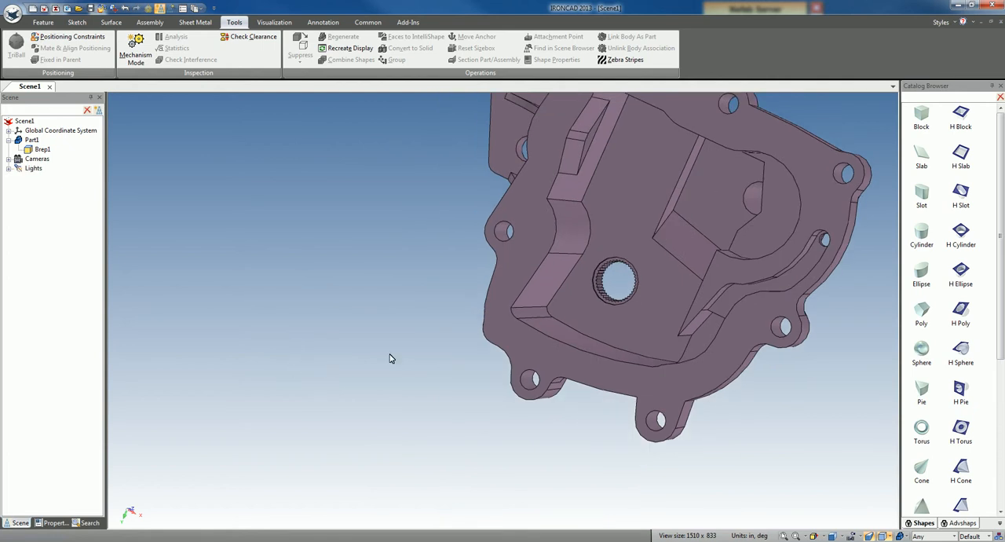
click(606, 333)
click(176, 47)
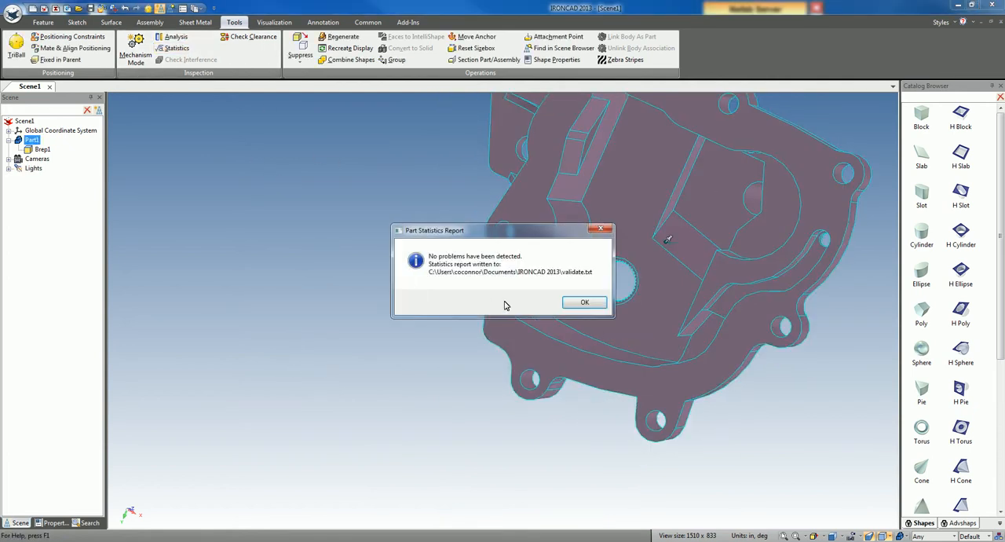
click(584, 303)
click(401, 260)
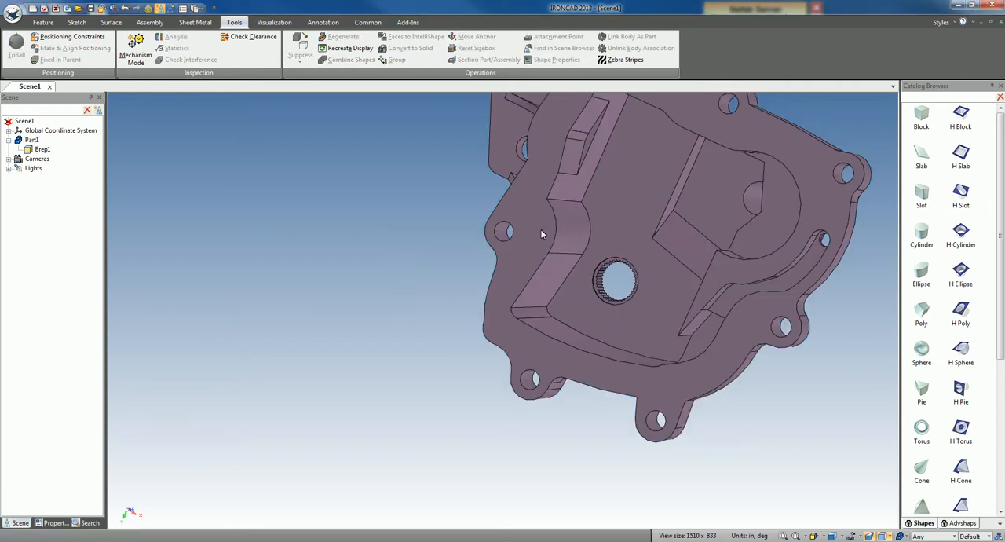
middle_drag(497, 250, 656, 352)
middle_drag(377, 334, 566, 308)
shift+middle_drag(613, 350, 438, 309)
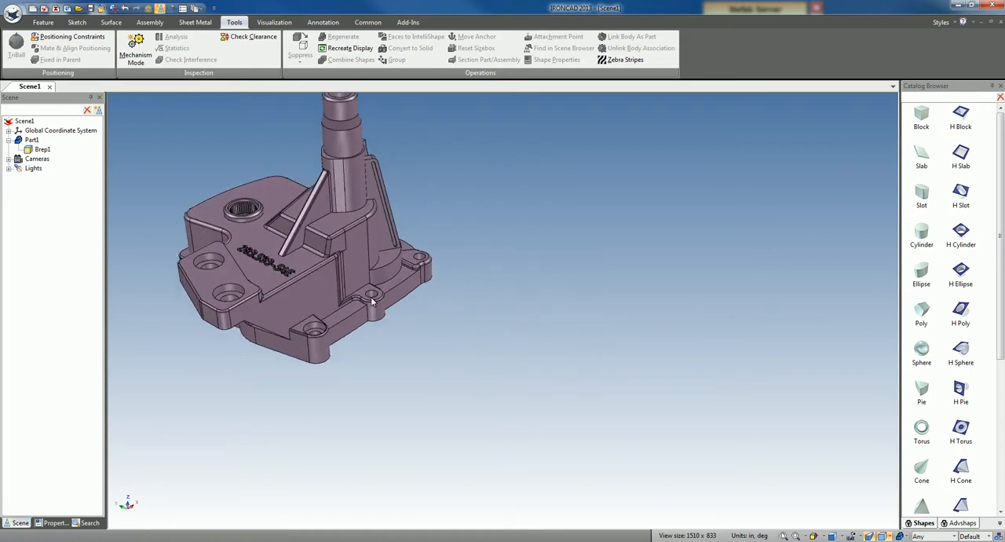
click(112, 23)
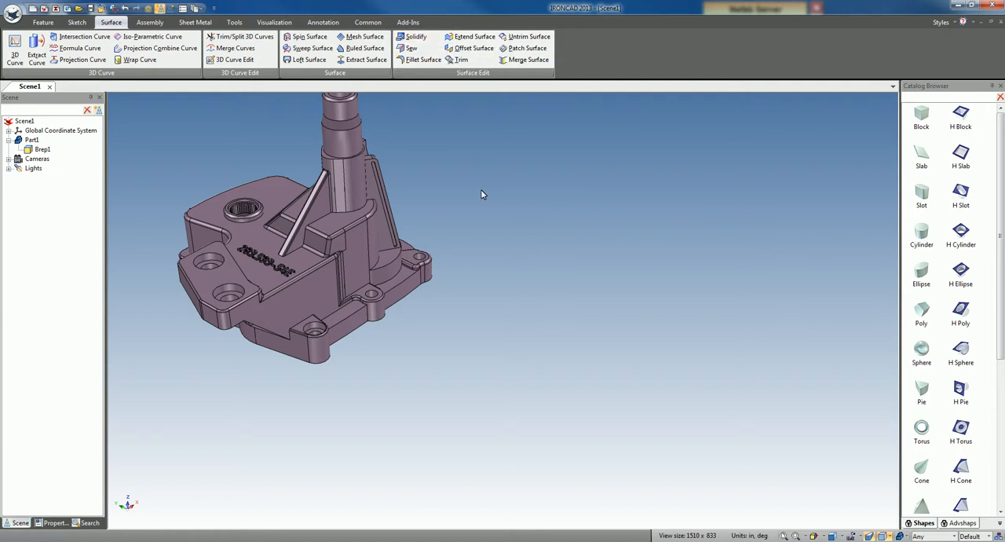
Step: Switch the default kernel setting in the Parts options and apply the change
shift+middle_drag(480, 187, 485, 234)
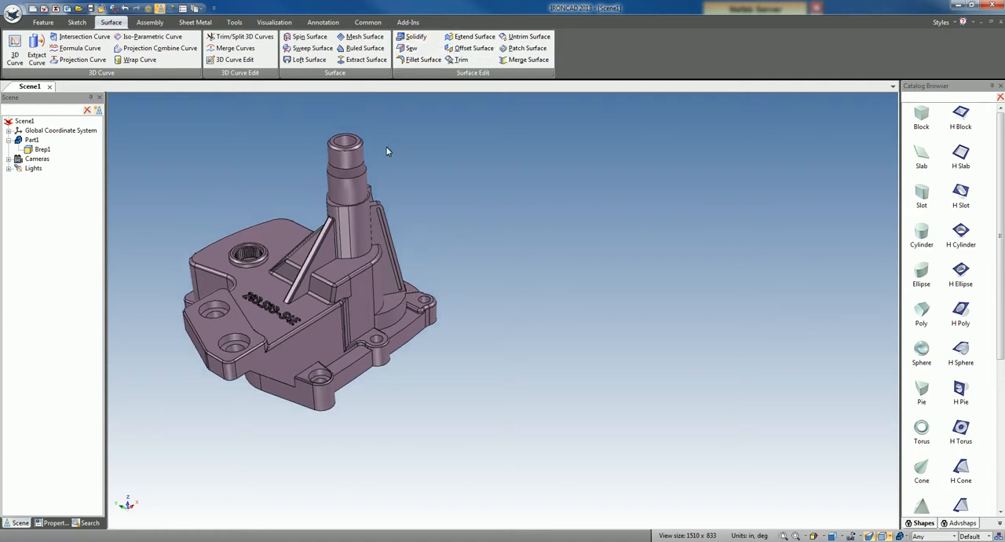
click(194, 9)
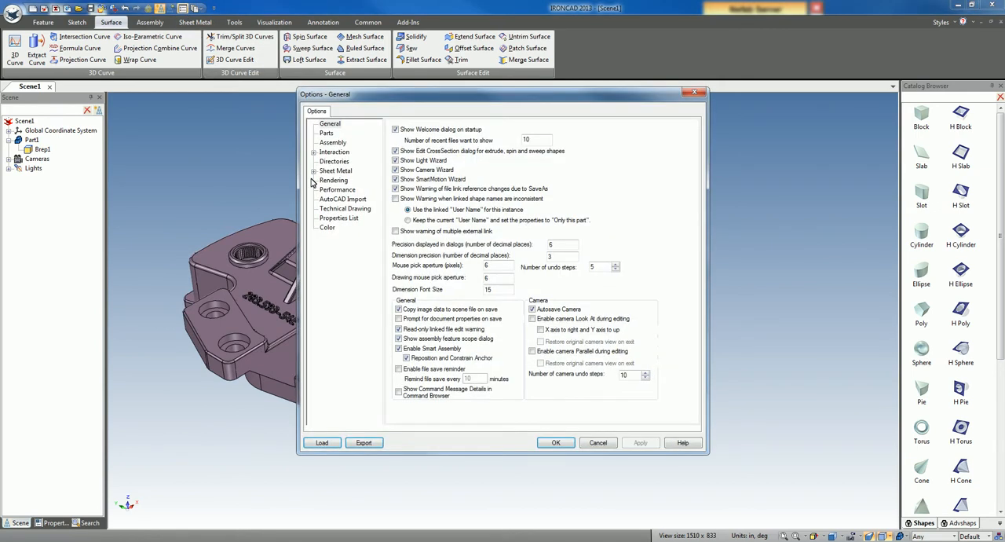
click(325, 133)
click(395, 264)
click(561, 444)
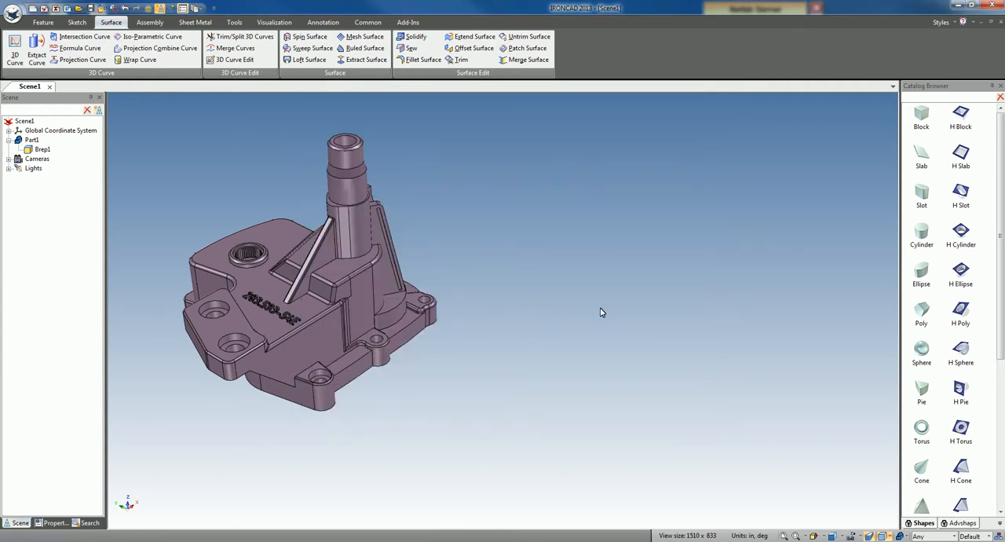
Step: Import 1_NoseCone1.igs again with the current import options and place it beside the existing part
right_click(570, 287)
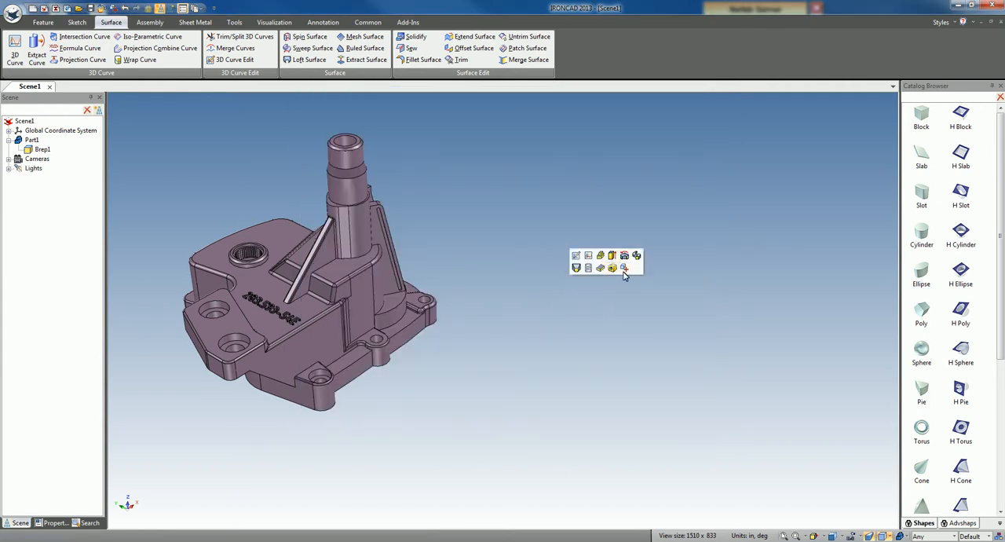
click(625, 269)
click(389, 193)
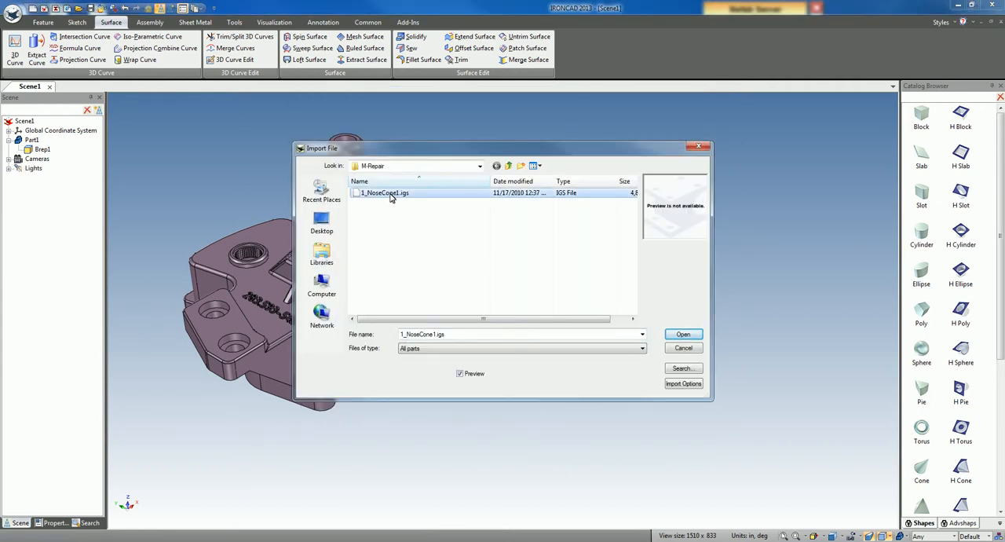
click(690, 384)
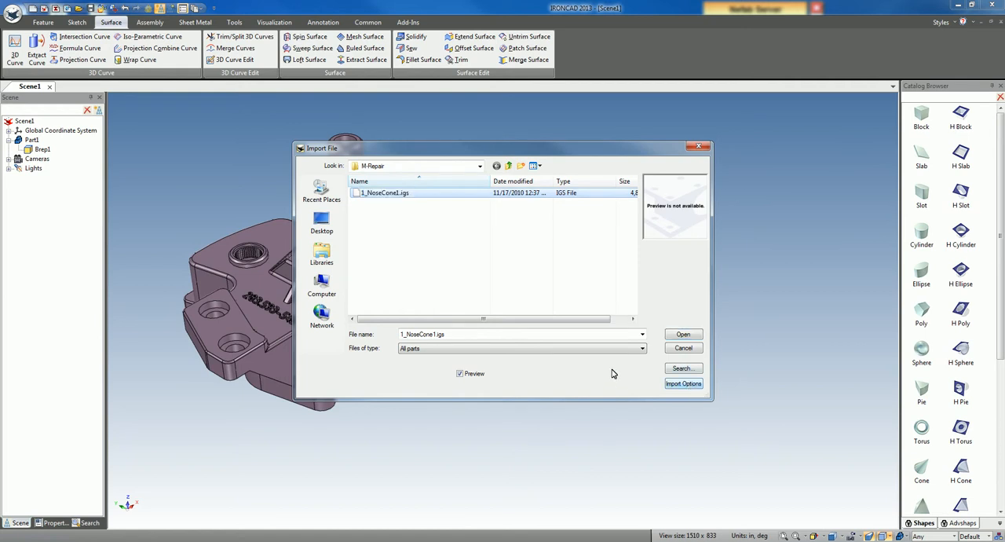
click(681, 385)
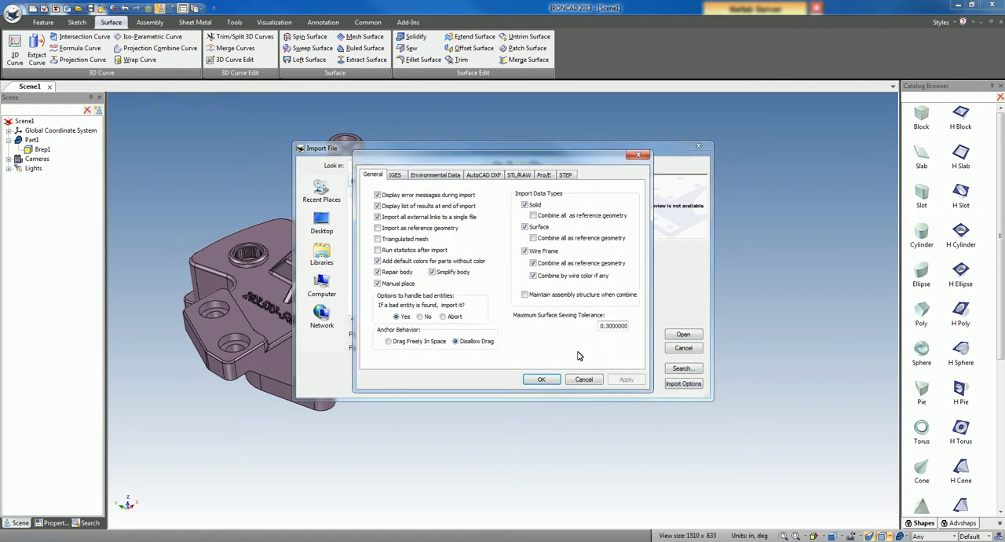
click(541, 379)
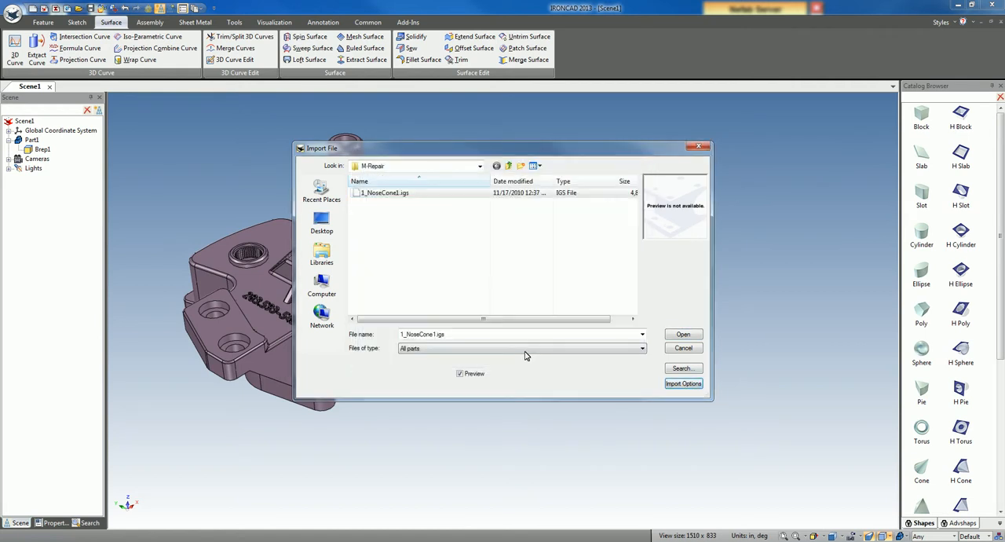
click(683, 335)
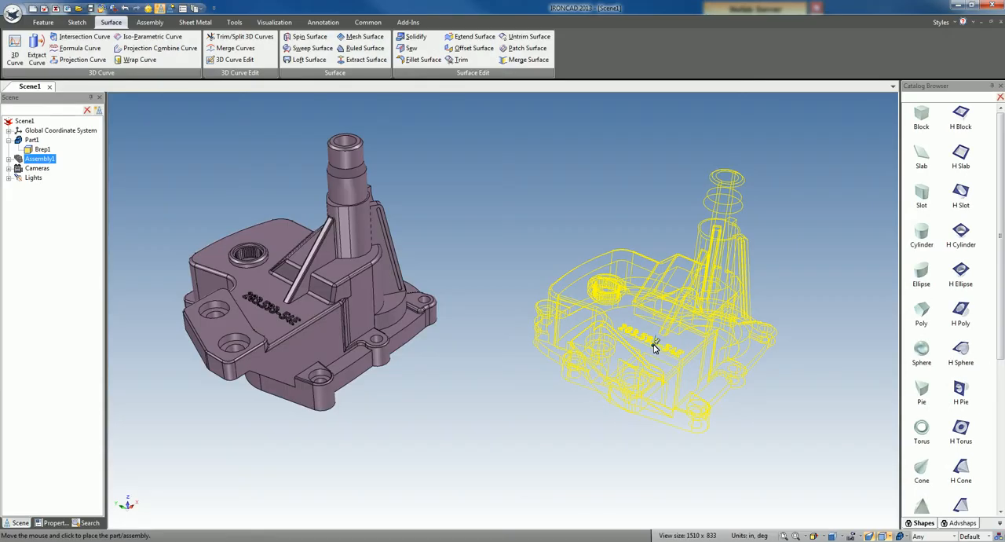
click(654, 348)
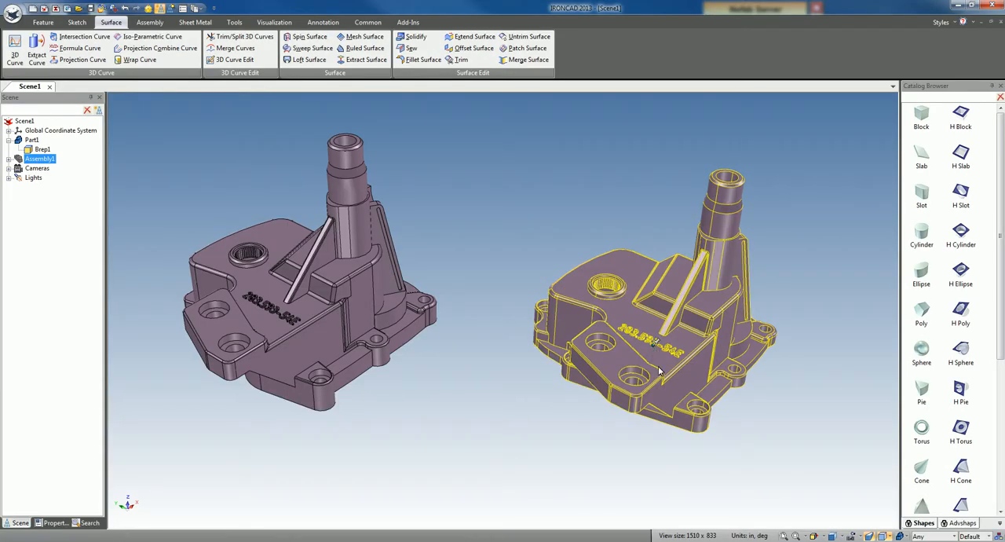
click(552, 458)
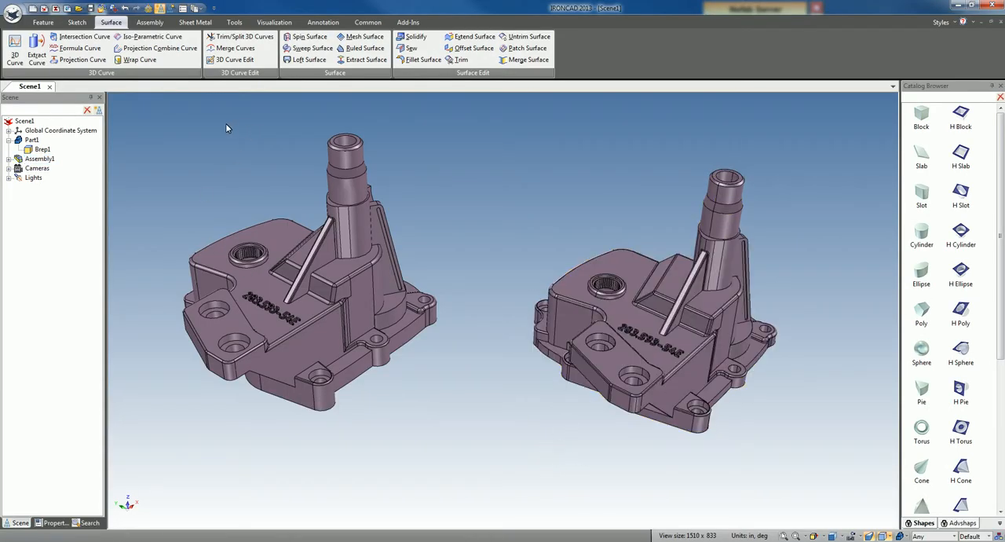
Step: Solidify all the surfaces of the newly imported Assembly1 with an adjusted tolerance, and expand the resulting part
click(8, 158)
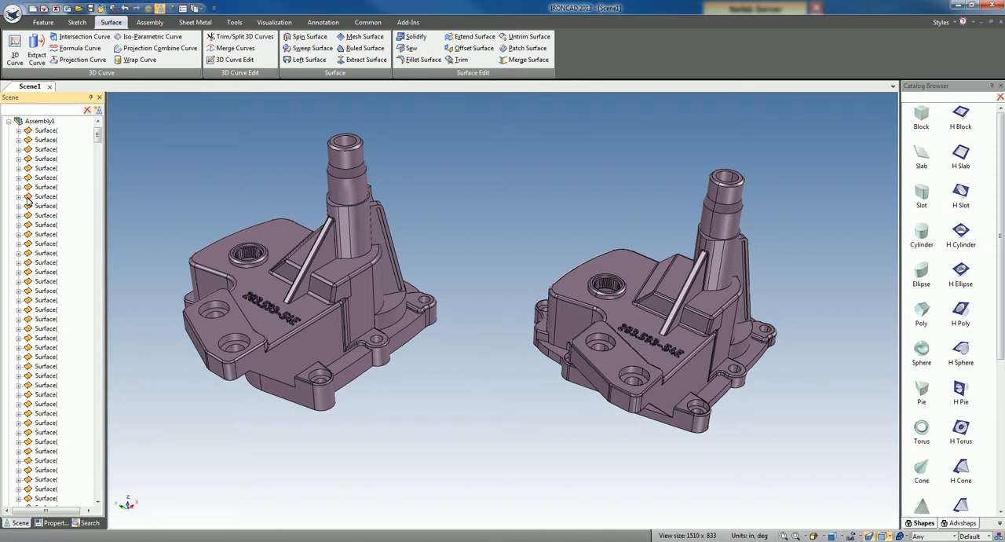
mouse_move(97, 137)
mouse_down()
mouse_move(99, 449)
mouse_move(108, 489)
mouse_move(104, 132)
mouse_up()
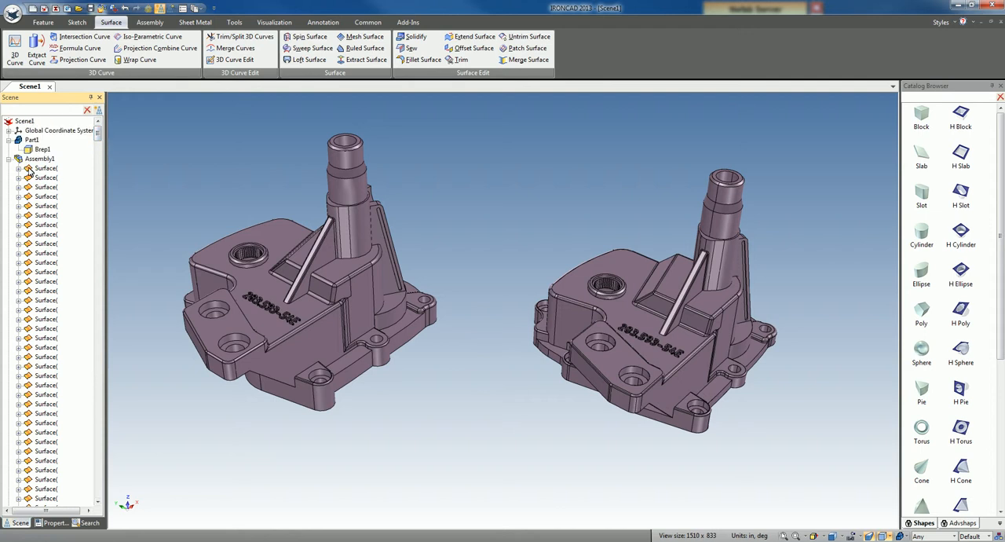
drag(99, 134, 114, 505)
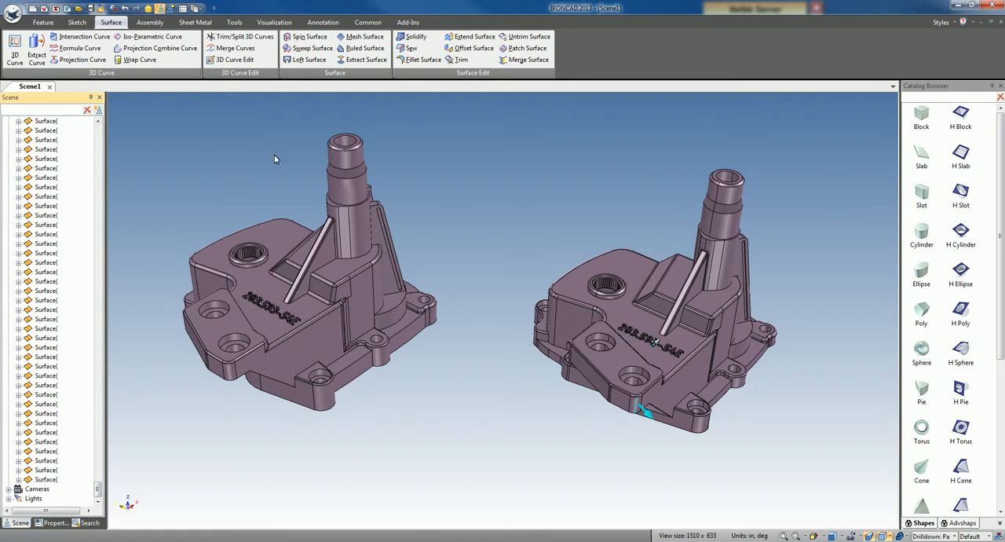
click(411, 47)
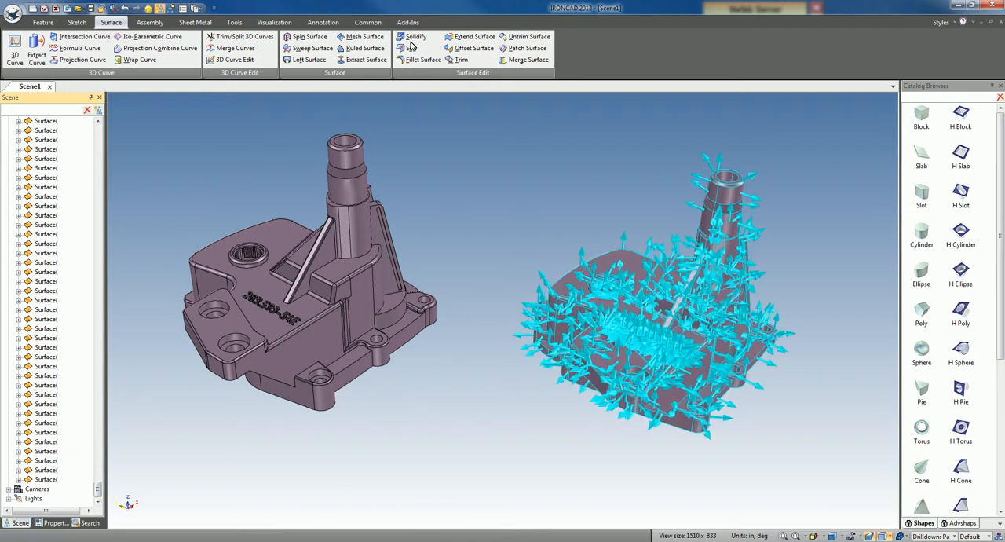
key(ctrl+a)
click(412, 37)
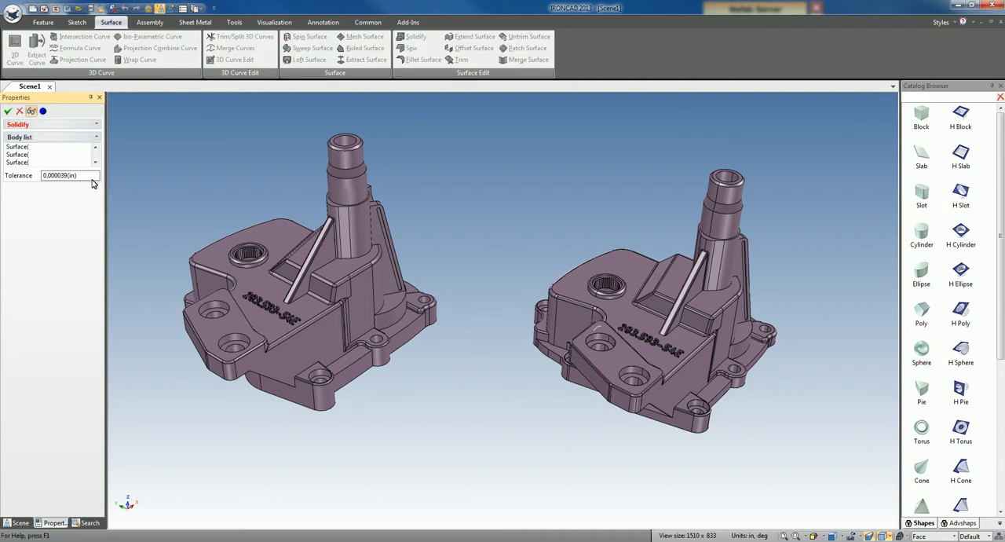
drag(52, 176, 65, 176)
text(3)
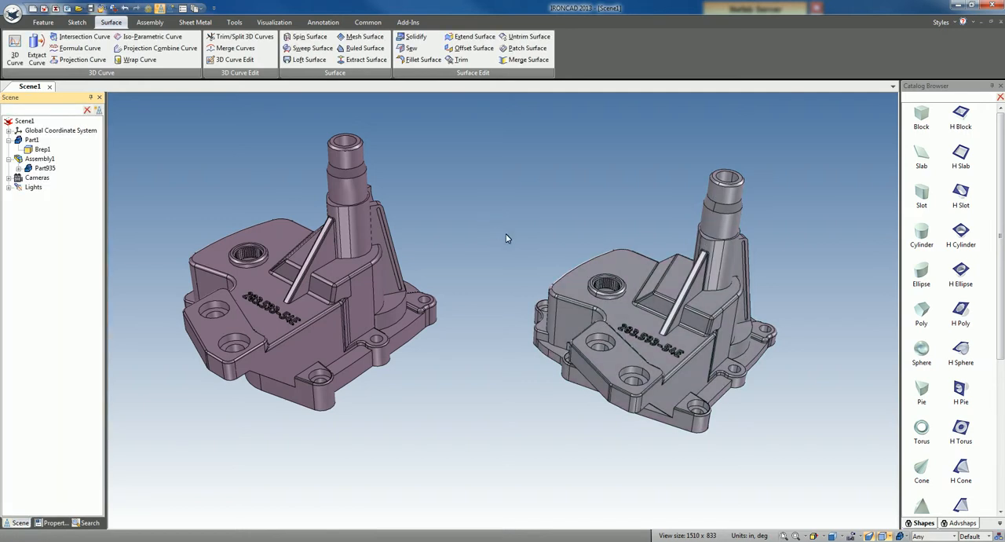
click(18, 168)
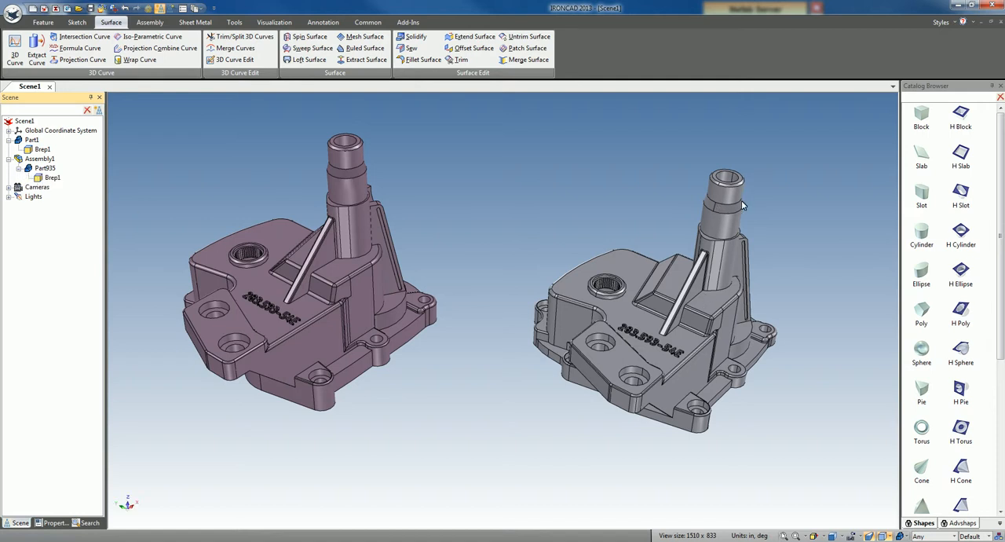
Step: Run the Statistics check on the solidified part in Assembly1 and dismiss the report
middle_drag(661, 476, 648, 317)
click(648, 317)
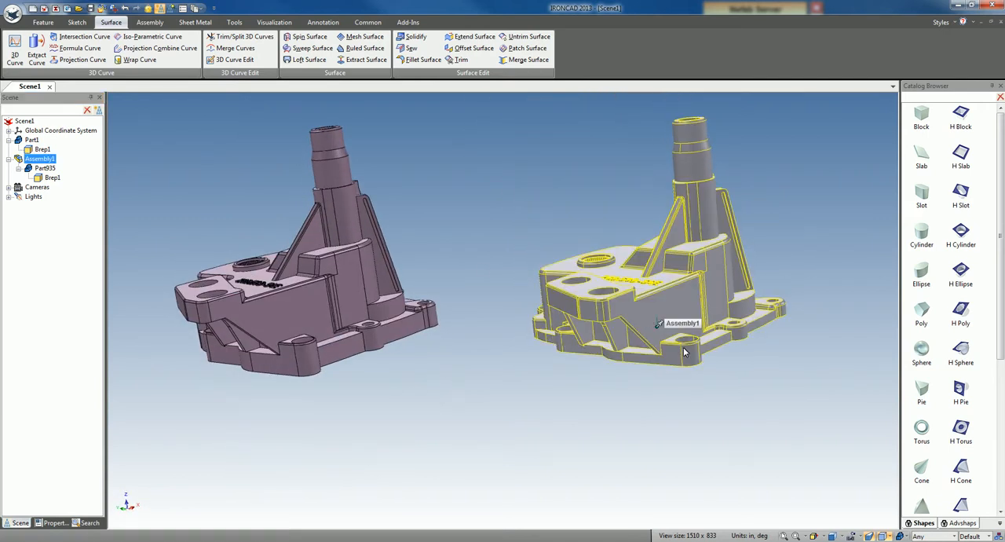
click(677, 335)
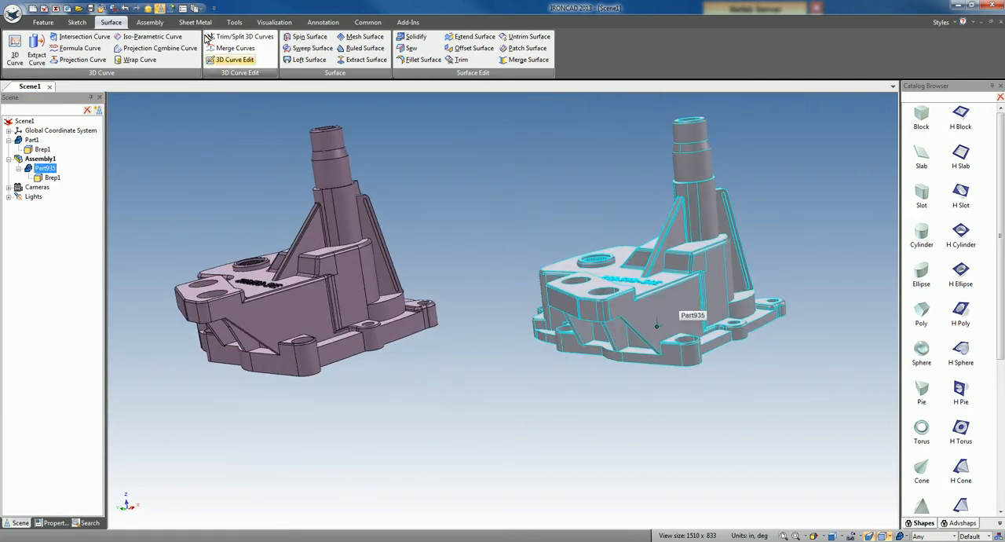
click(274, 22)
click(234, 22)
click(176, 48)
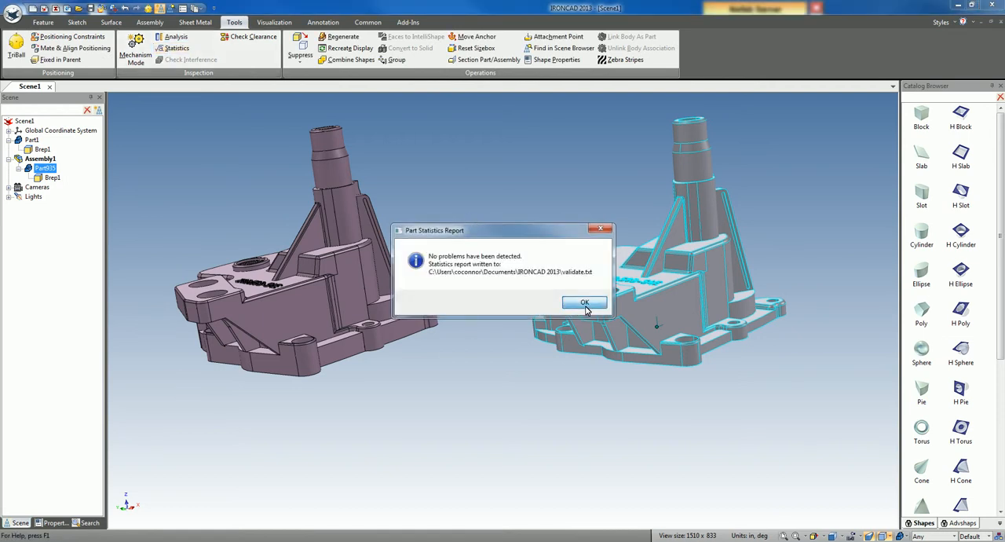
click(585, 303)
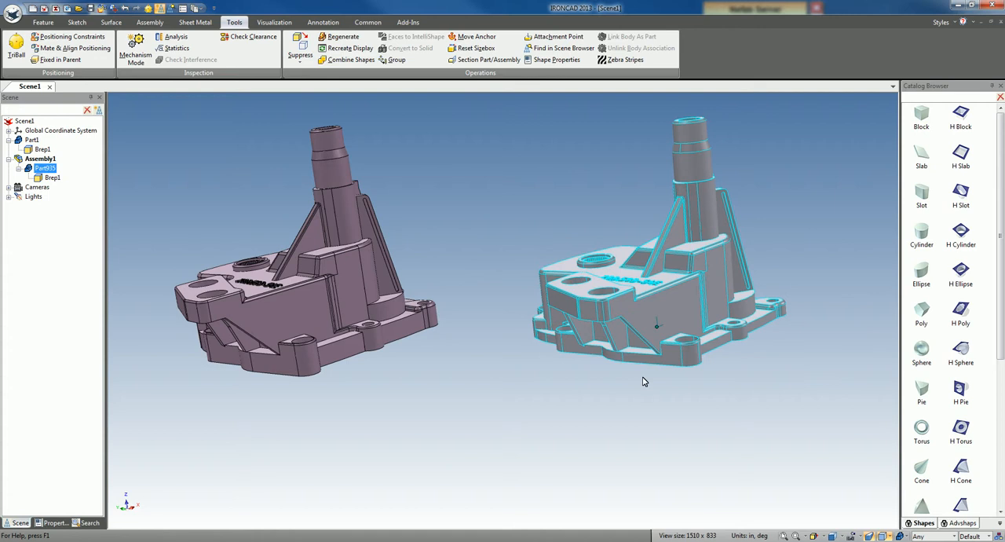
Step: Move the solidified part's bottom flange face outward by about 0.38 in with the TriBall
scroll(644, 380, up, 2)
scroll(627, 369, up, 2)
click(629, 372)
middle_drag(629, 371, 606, 367)
click(474, 323)
click(474, 326)
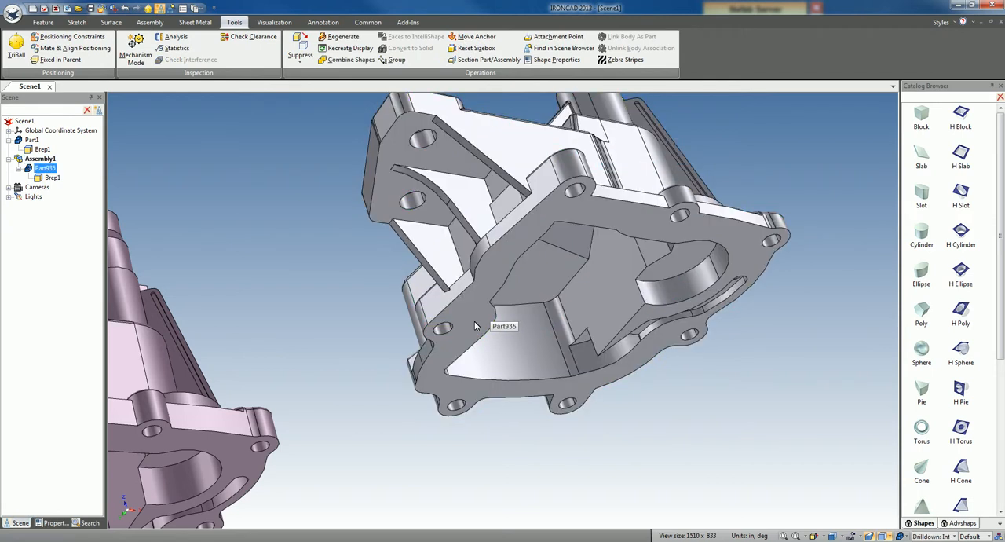
click(474, 326)
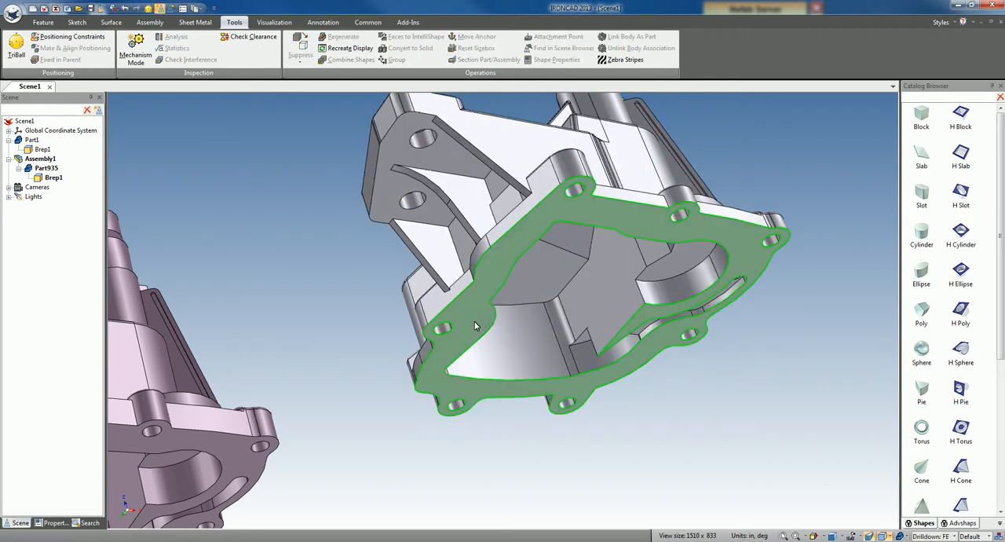
key(F10)
drag(653, 372, 659, 390)
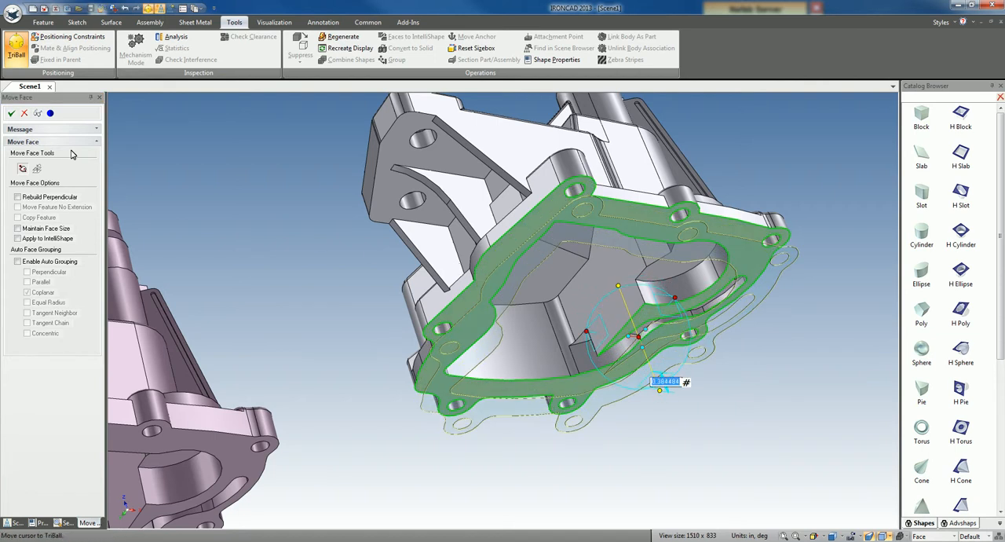
click(12, 113)
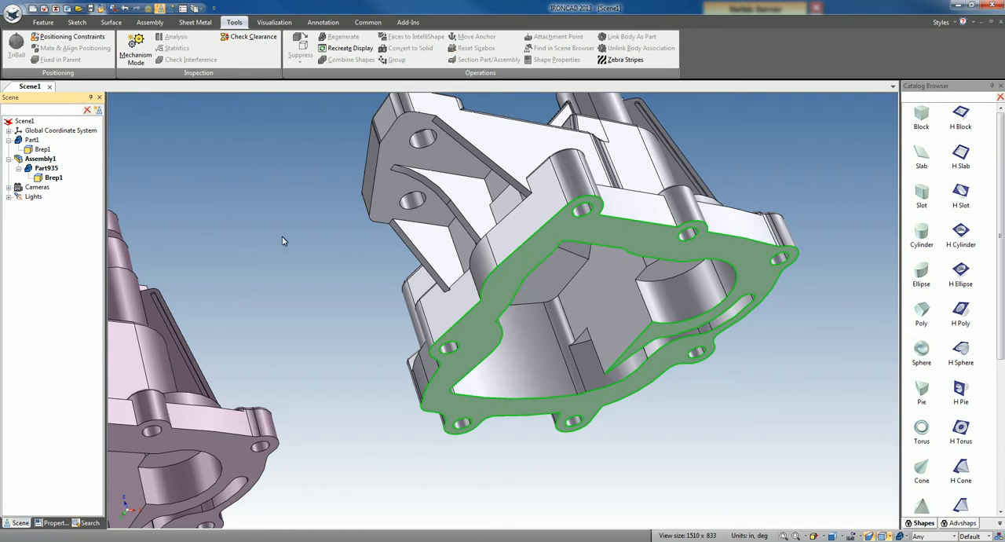
click(347, 279)
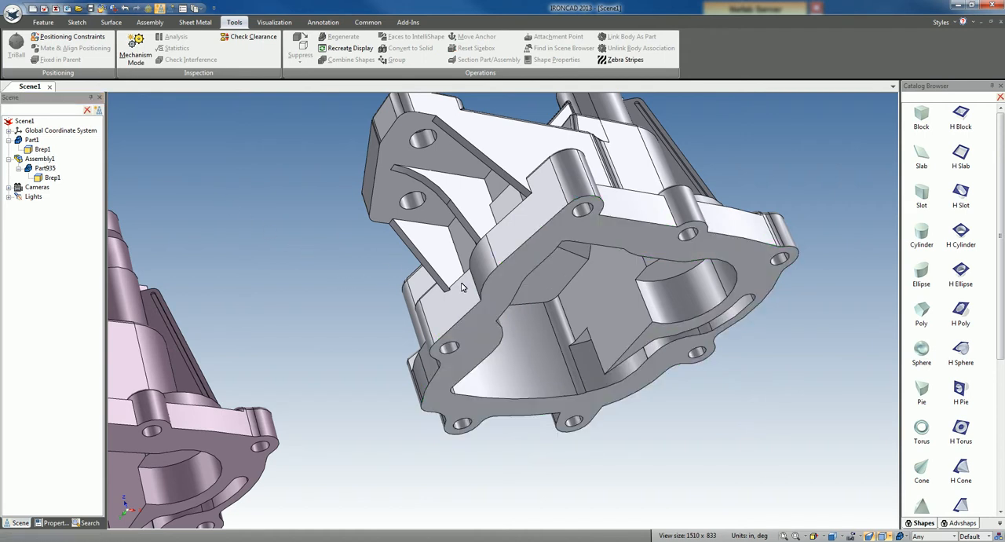
scroll(460, 284, down, 5)
middle_drag(507, 270, 547, 398)
middle_drag(345, 246, 444, 296)
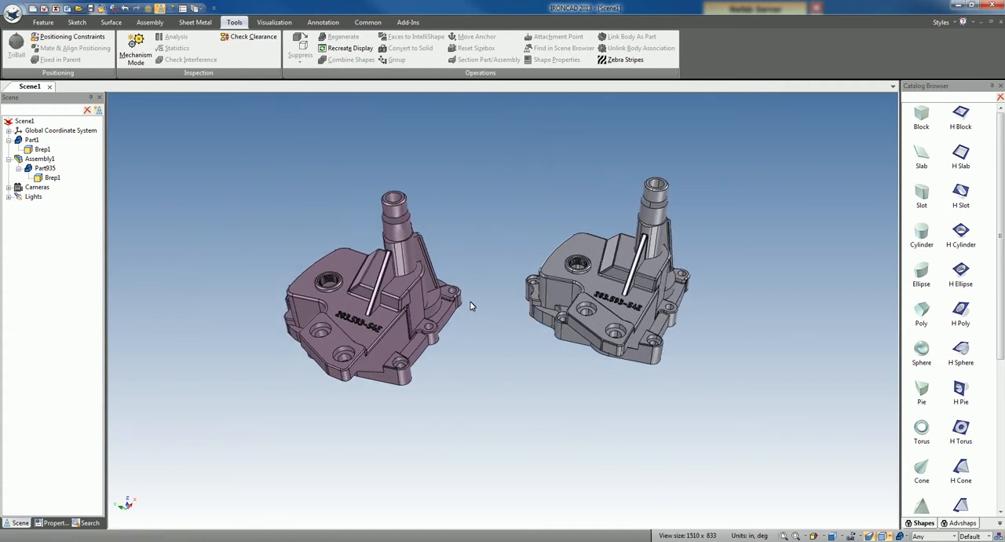
scroll(470, 305, up, 3)
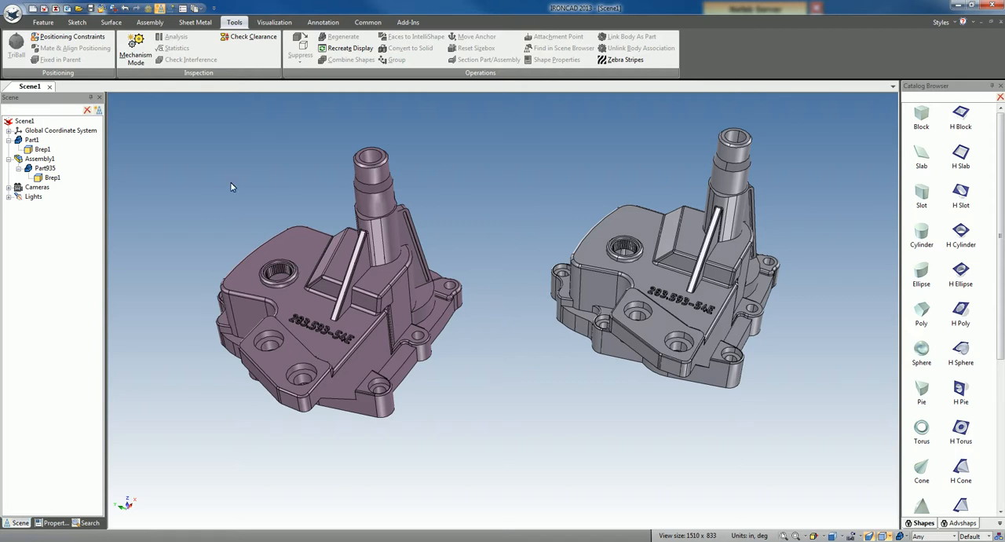
click(77, 22)
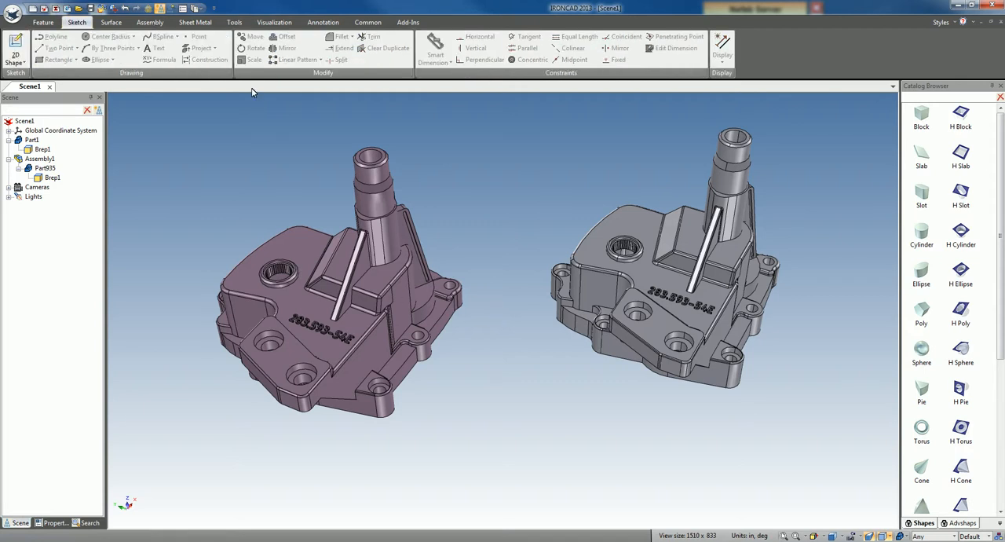
click(111, 22)
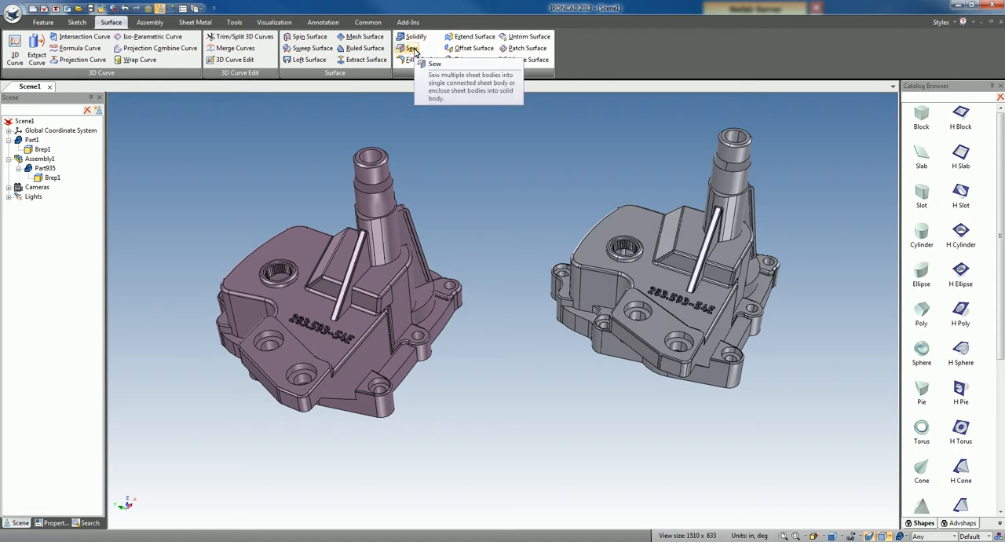